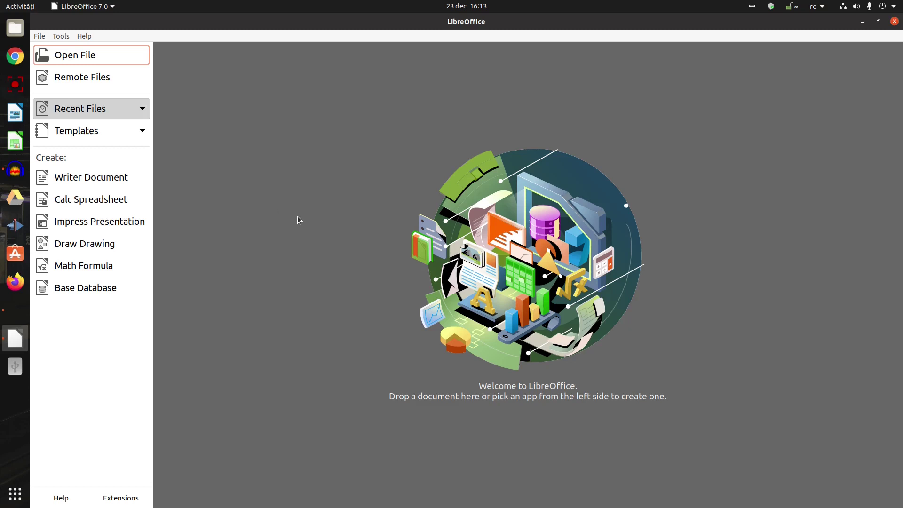
# Check the LibreOffice version (7.0.4.2) in Help > About, then close the dialog
pyautogui.click(87, 36)
pyautogui.click(112, 183)
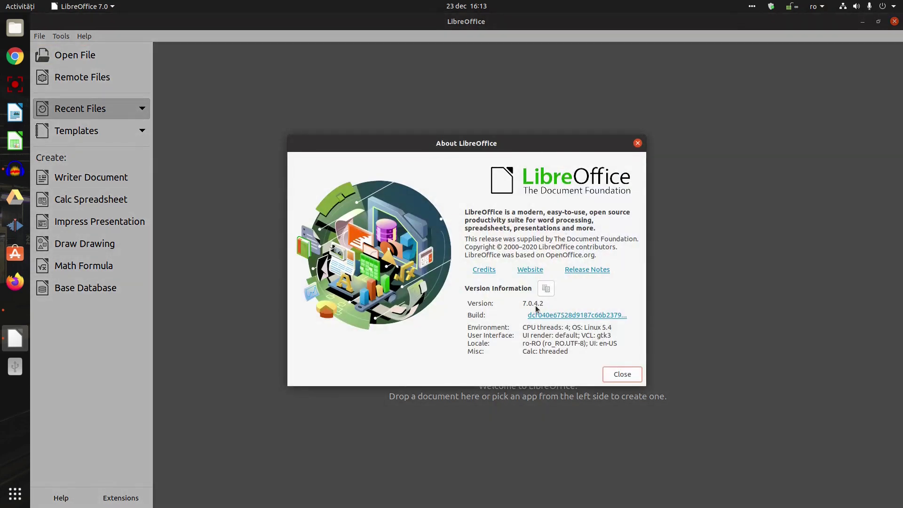
pyautogui.click(607, 377)
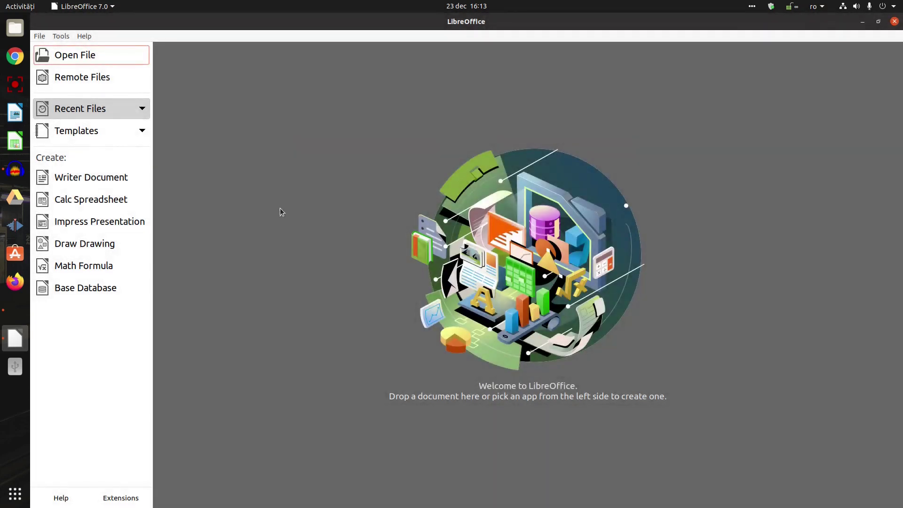
# Create a new blank Calc spreadsheet, Untitled 1
pyautogui.click(133, 202)
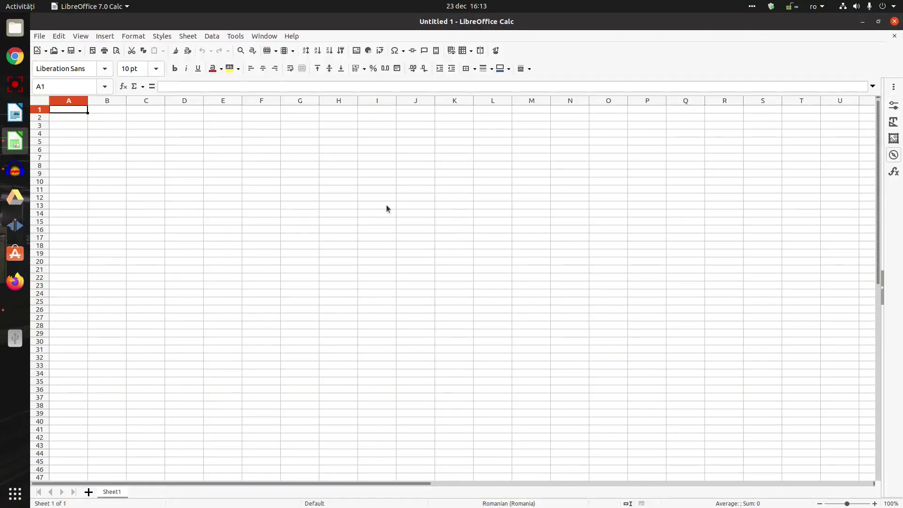
pyautogui.click(592, 213)
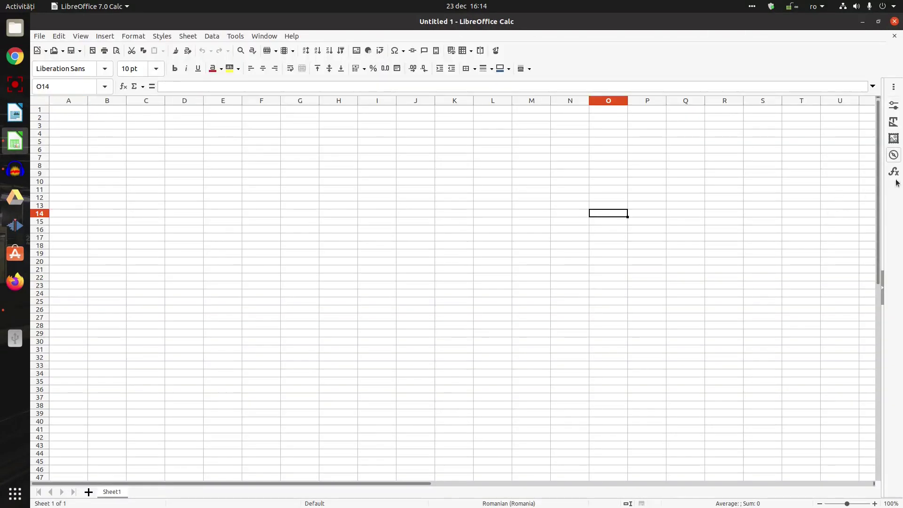
pyautogui.click(607, 167)
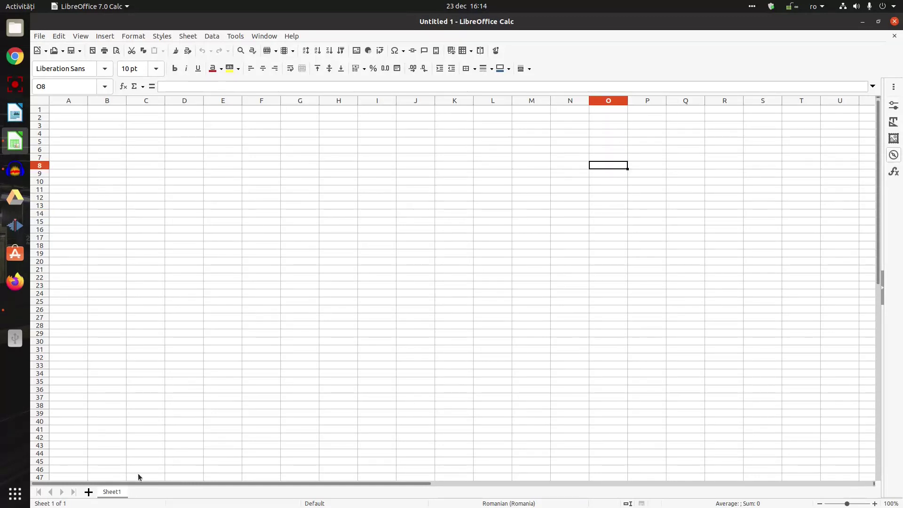
# Insert 30 new sheets after Sheet1
pyautogui.rightClick(113, 492)
pyautogui.click(152, 398)
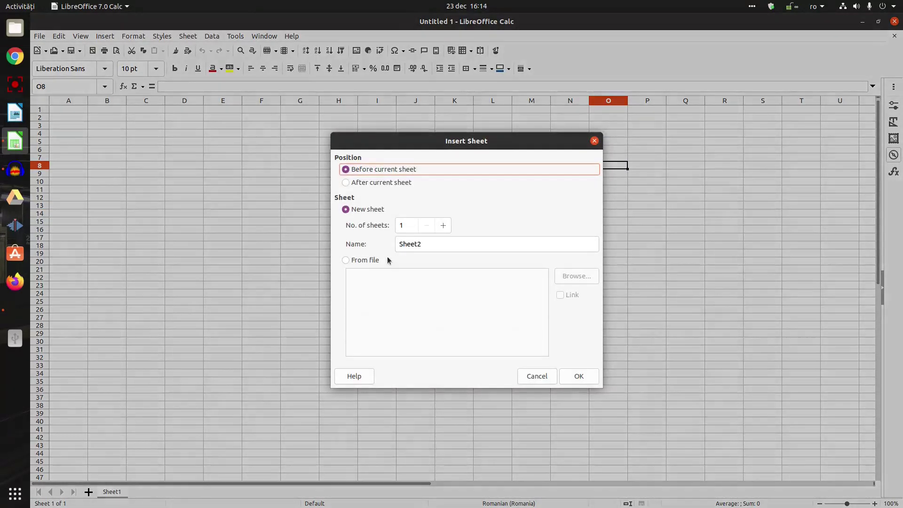
pyautogui.click(407, 224)
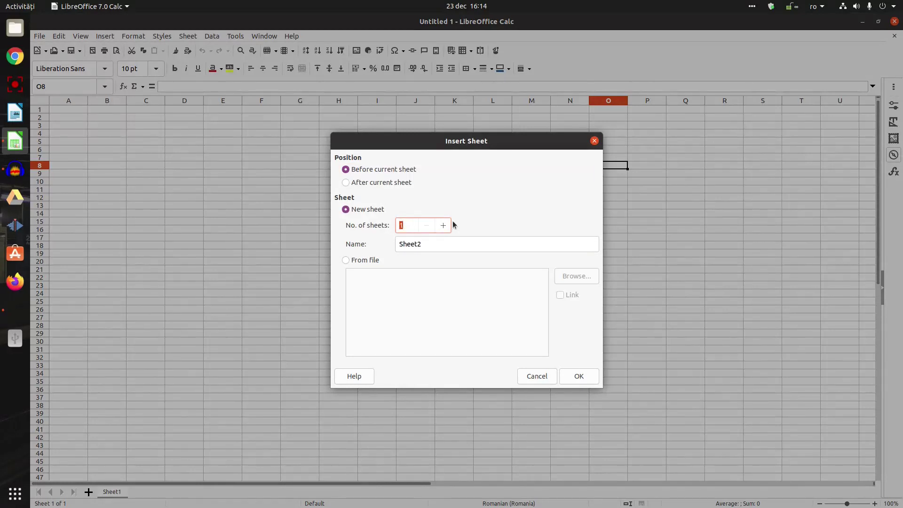
pyautogui.click(385, 185)
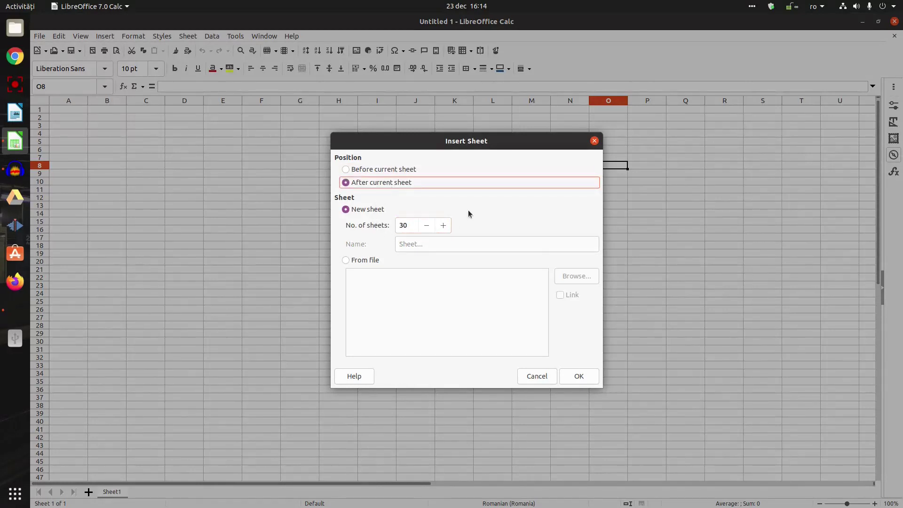
pyautogui.click(578, 375)
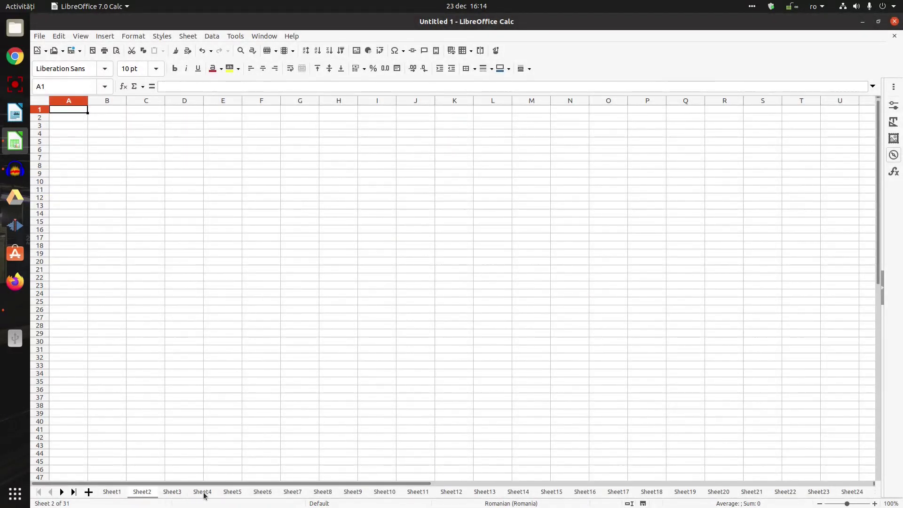
# View Sheet24 and Sheet31, then return to Sheet1
pyautogui.click(854, 492)
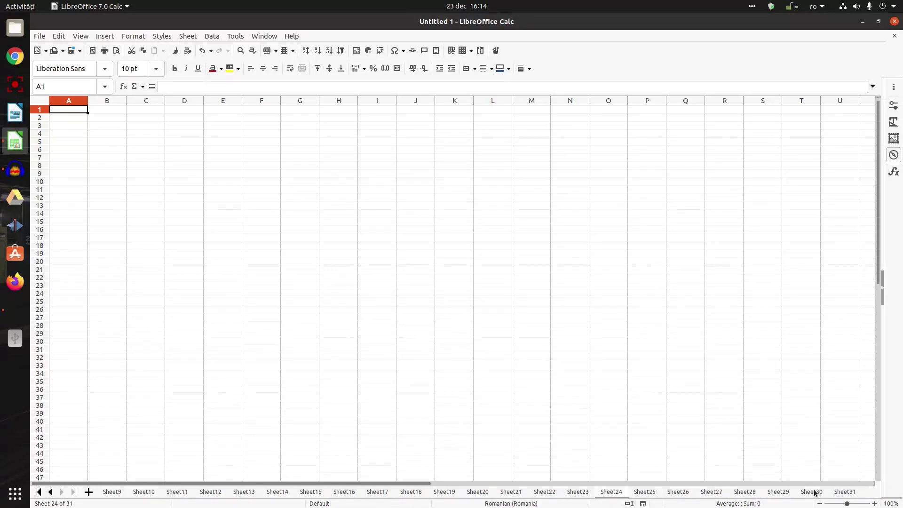
pyautogui.click(844, 492)
pyautogui.scroll(8, 120, 494)
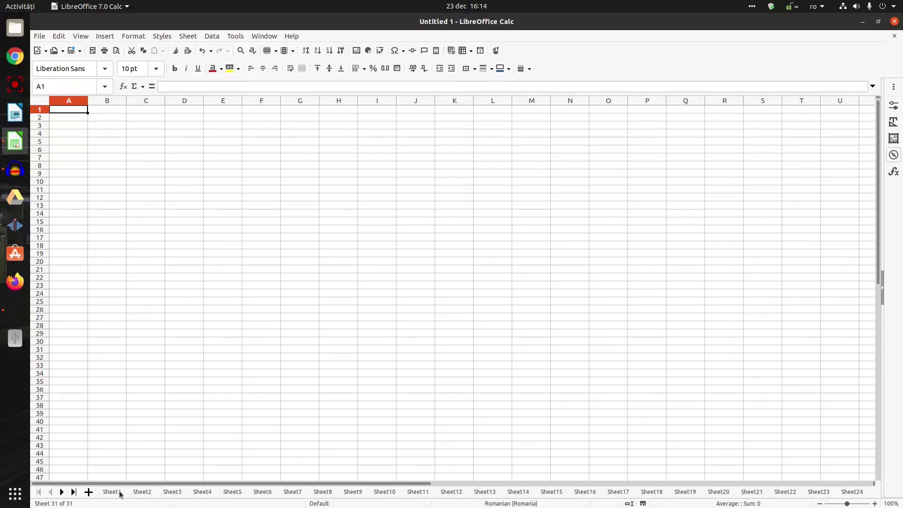
pyautogui.click(120, 493)
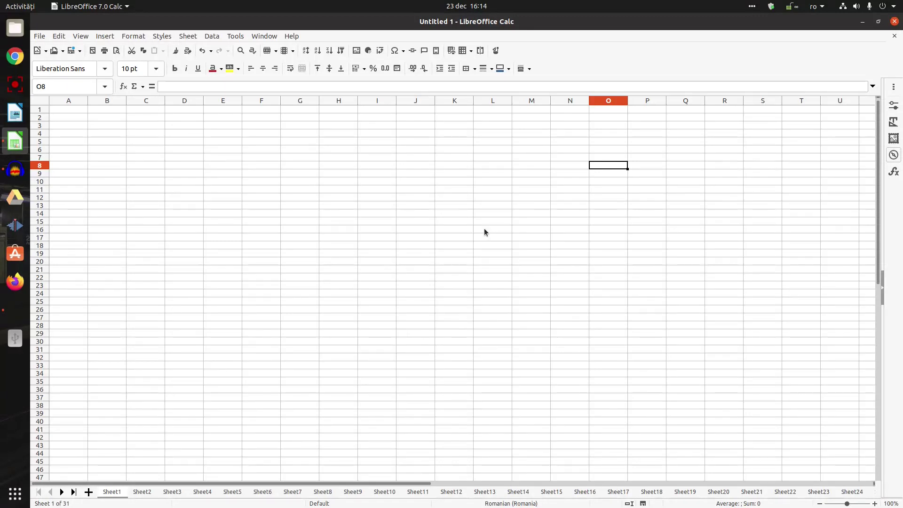
# Open the Navigator, expand Sheets, and jump among Sheet31, Sheet4, Sheet27 and Sheet25
pyautogui.click(892, 155)
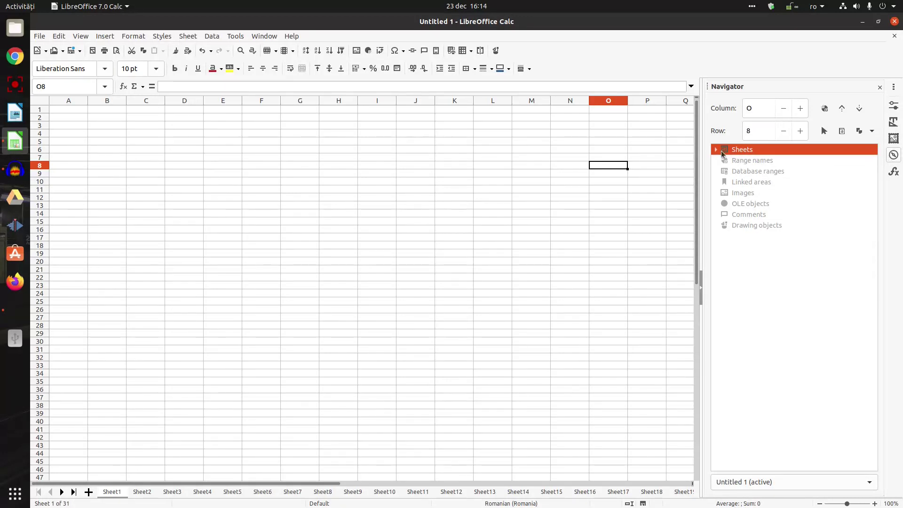
pyautogui.click(716, 149)
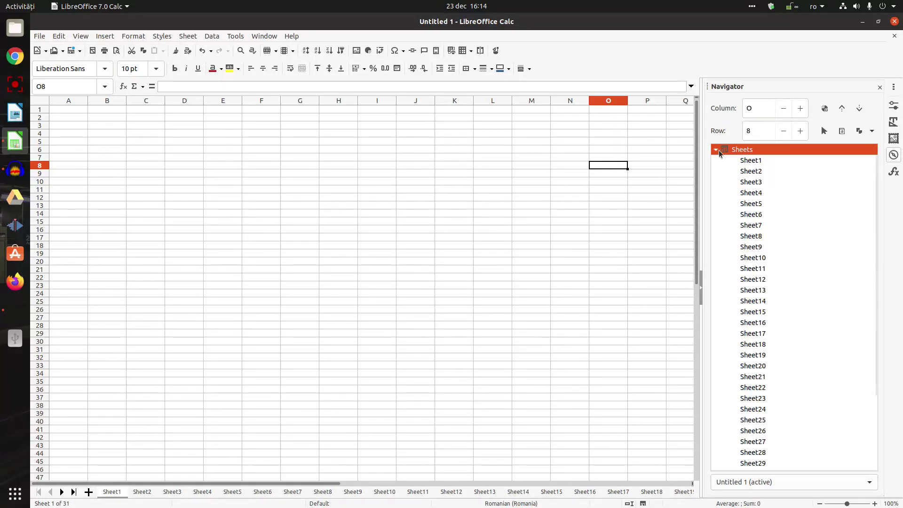
pyautogui.click(753, 161)
pyautogui.scroll(-3, 766, 188)
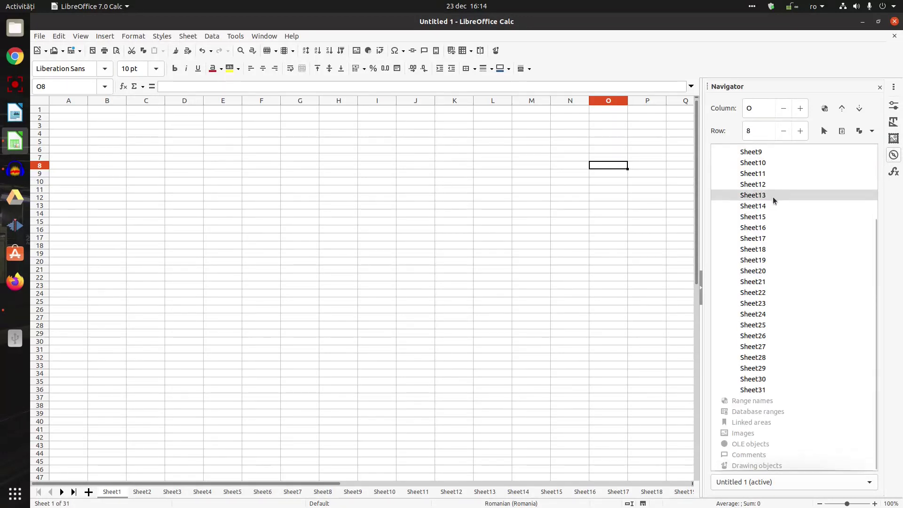
pyautogui.doubleClick(767, 390)
pyautogui.scroll(3, 777, 306)
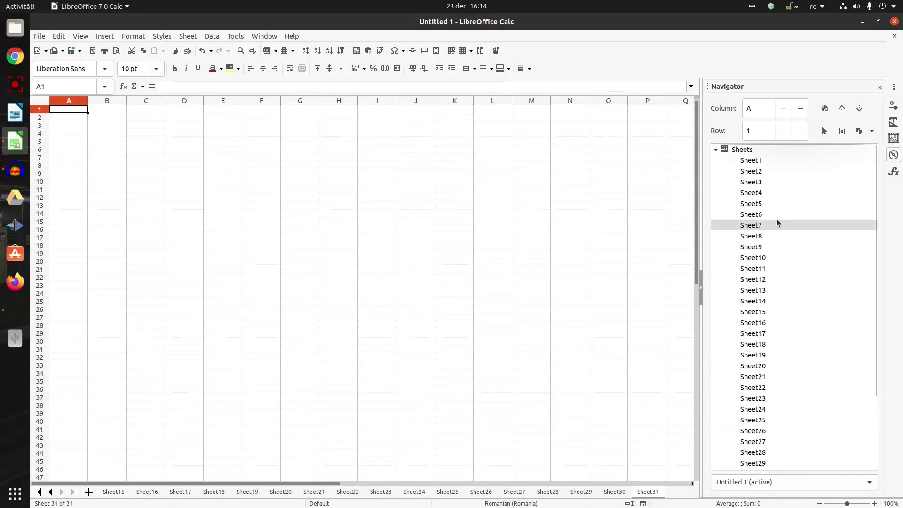
pyautogui.doubleClick(769, 191)
pyautogui.scroll(-3, 776, 282)
pyautogui.doubleClick(778, 351)
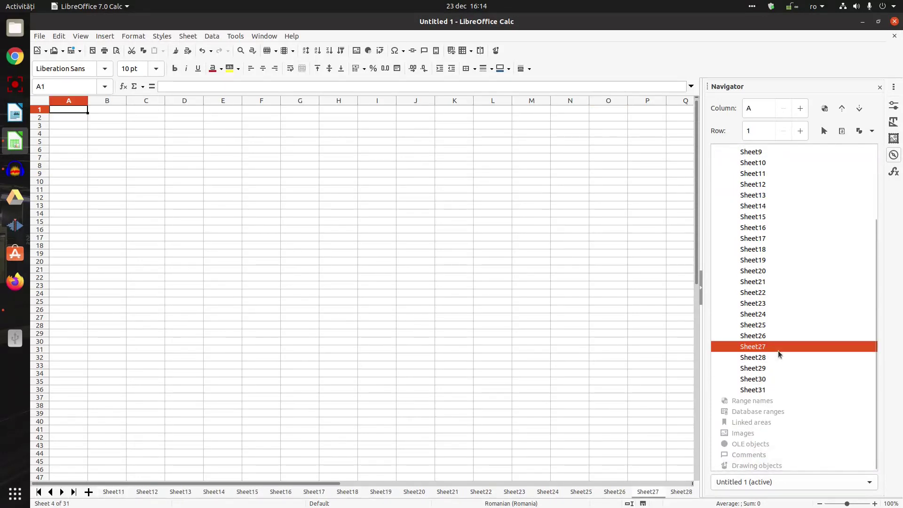
pyautogui.scroll(3, 777, 323)
pyautogui.click(778, 213)
pyautogui.scroll(-3, 780, 225)
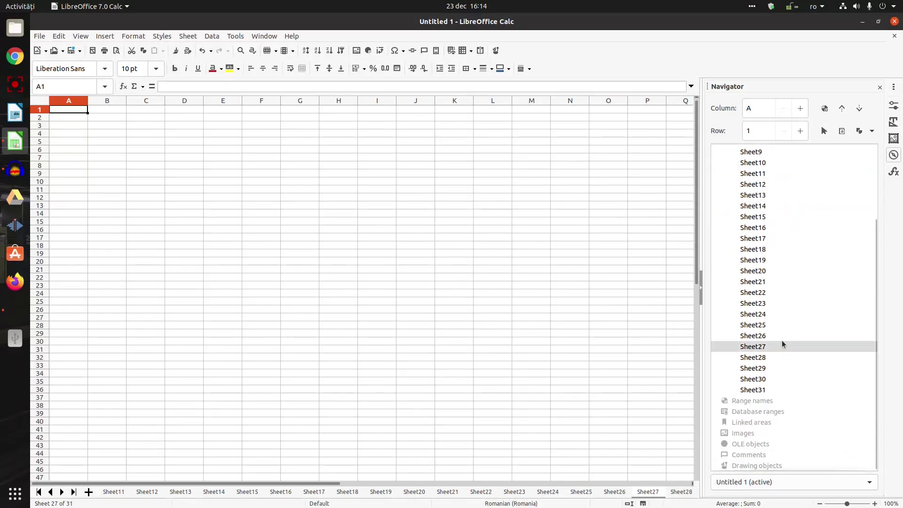
pyautogui.doubleClick(781, 323)
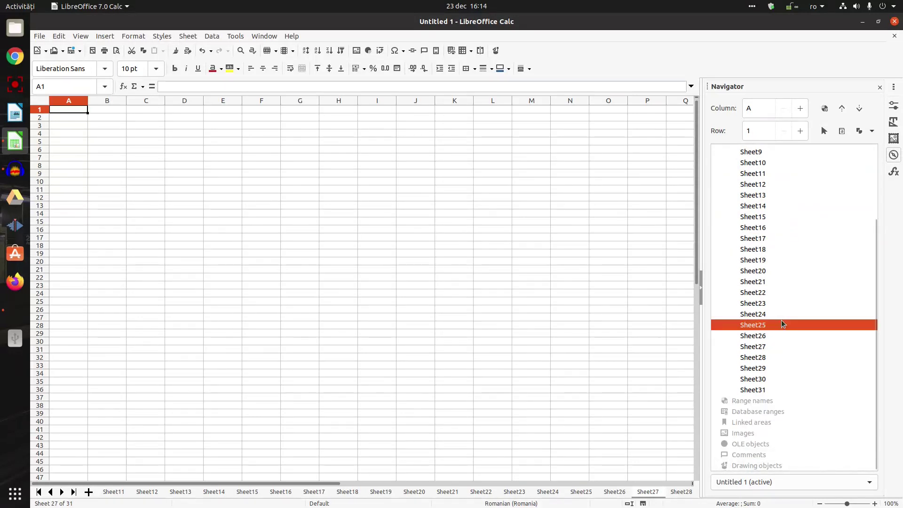
# Enter 'fdf' in O10 on Sheet13 and 'dfd' in P17 on Sheet17
pyautogui.doubleClick(762, 195)
pyautogui.click(616, 183)
pyautogui.write('fdf')
pyautogui.click(621, 237)
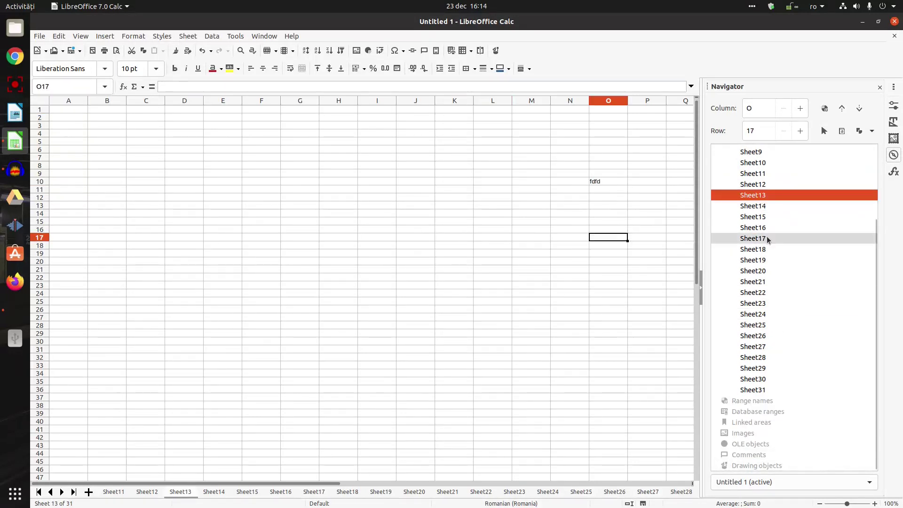
pyautogui.doubleClick(767, 237)
pyautogui.click(649, 238)
pyautogui.write('dfd')
# Browse Sheet11, Sheet10, Sheet30, Sheet17 and Sheet16 via the Navigator, ending on Sheet9
pyautogui.doubleClick(762, 174)
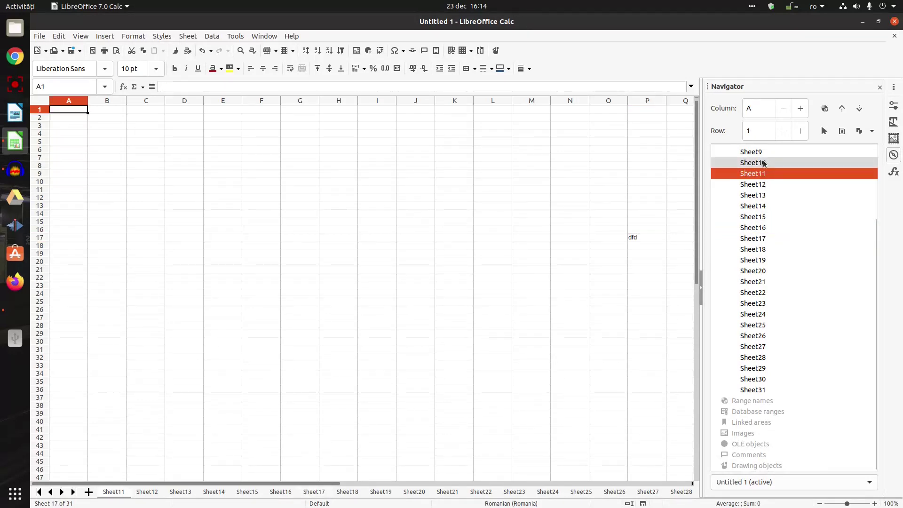
pyautogui.doubleClick(763, 162)
pyautogui.doubleClick(763, 152)
pyautogui.doubleClick(777, 379)
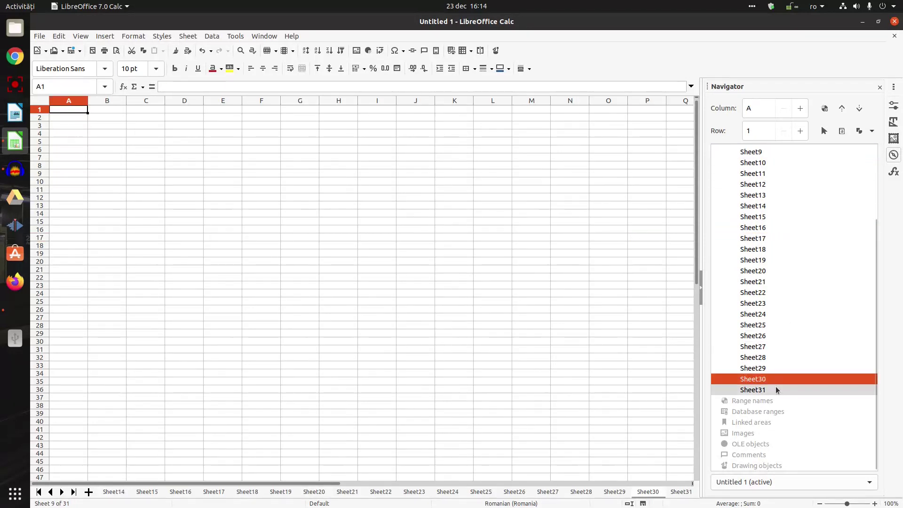
pyautogui.click(636, 329)
pyautogui.doubleClick(769, 238)
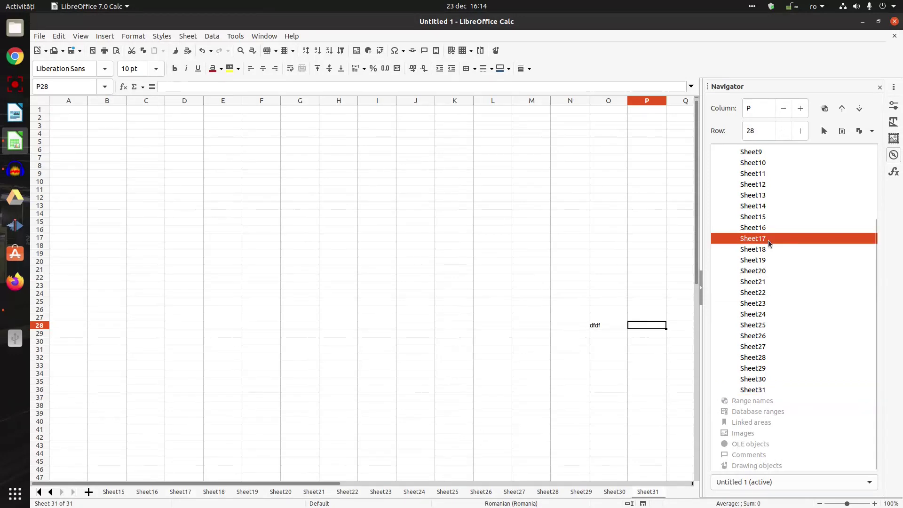
pyautogui.doubleClick(768, 228)
pyautogui.doubleClick(766, 174)
pyautogui.doubleClick(763, 152)
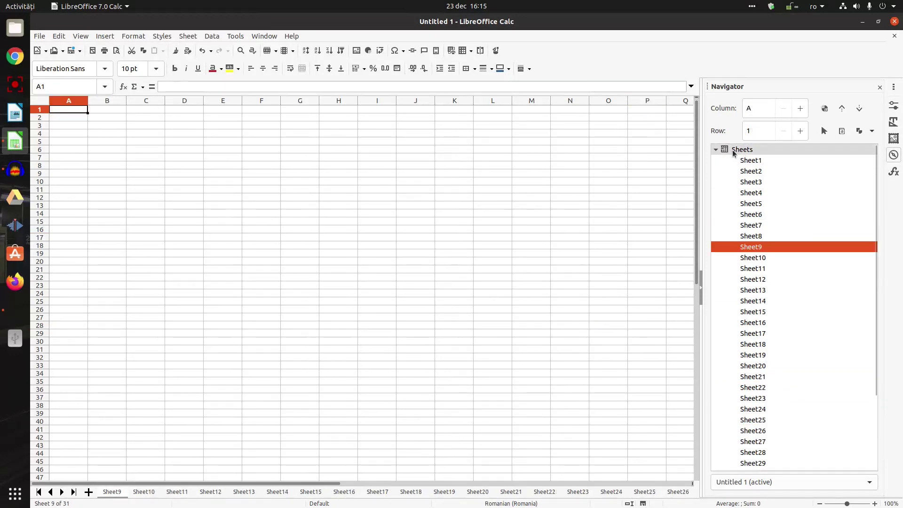
# Add the comment ',dsoadiosadsa' to cell N11 on Sheet9
pyautogui.click(716, 150)
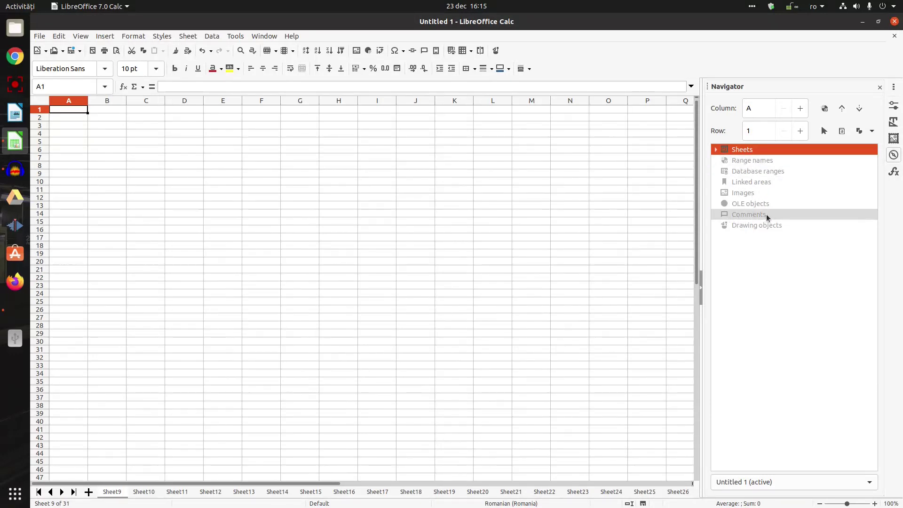
pyautogui.click(586, 206)
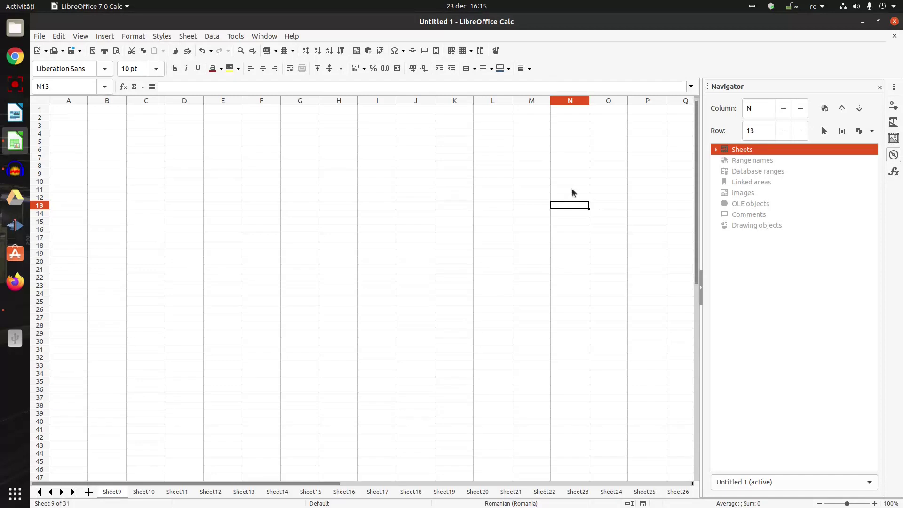
pyautogui.click(572, 189)
pyautogui.rightClick(572, 189)
pyautogui.click(623, 303)
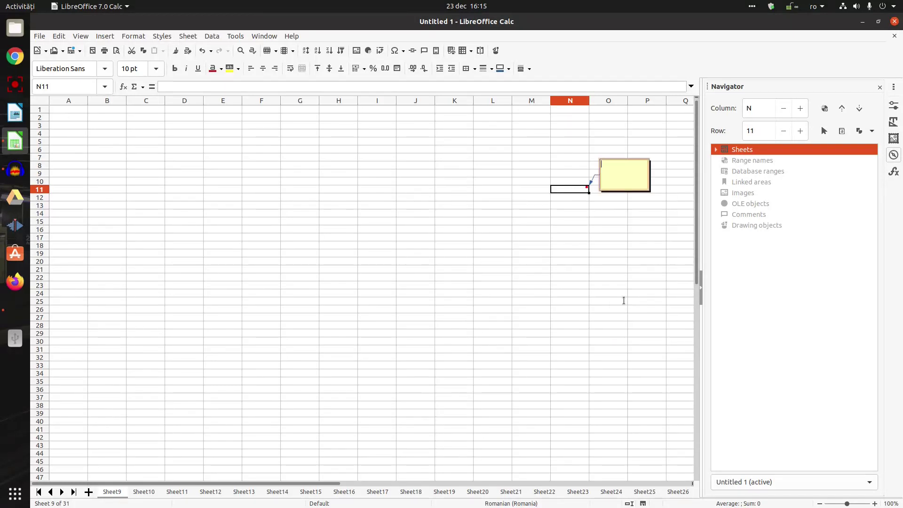
pyautogui.write(',dsoadiosadsa')
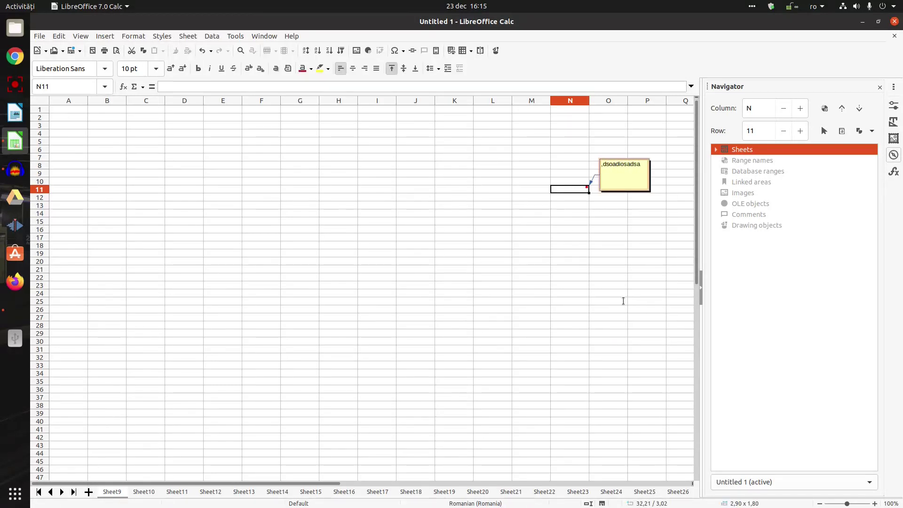
pyautogui.press('Escape')
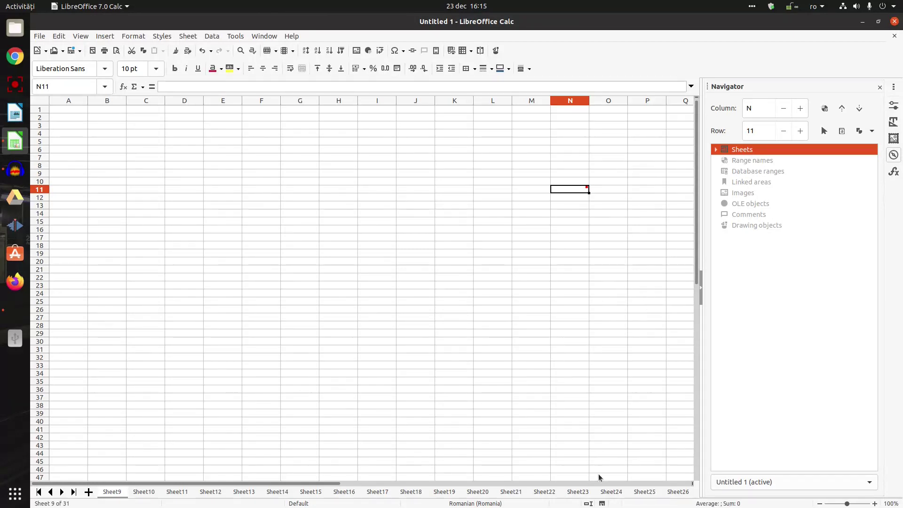
# Add the comment 'sasasaSAs' to cell M16 on Sheet24
pyautogui.click(608, 492)
pyautogui.rightClick(531, 230)
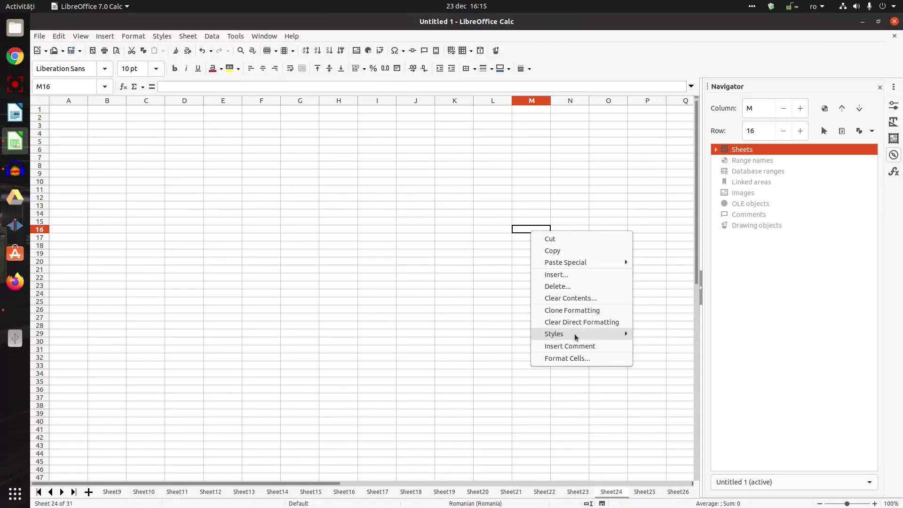
pyautogui.click(577, 346)
pyautogui.write('sasasaSAs')
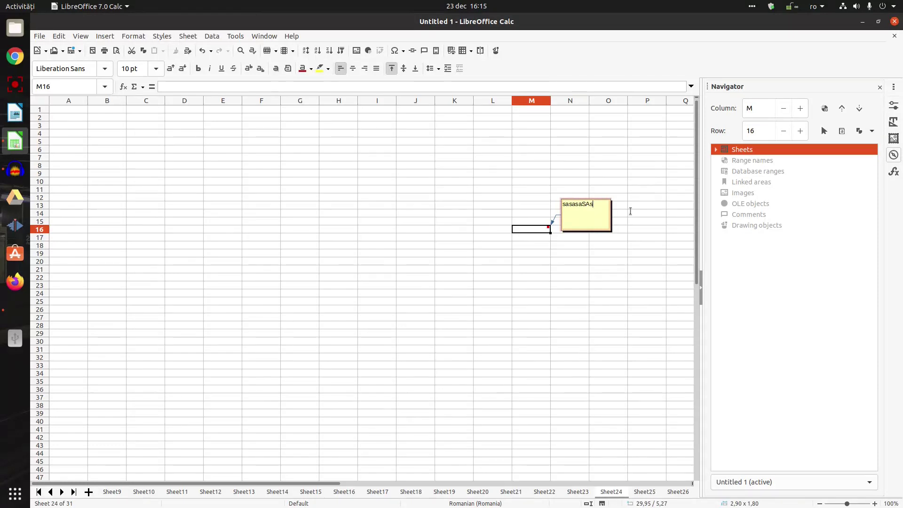
pyautogui.press('Escape')
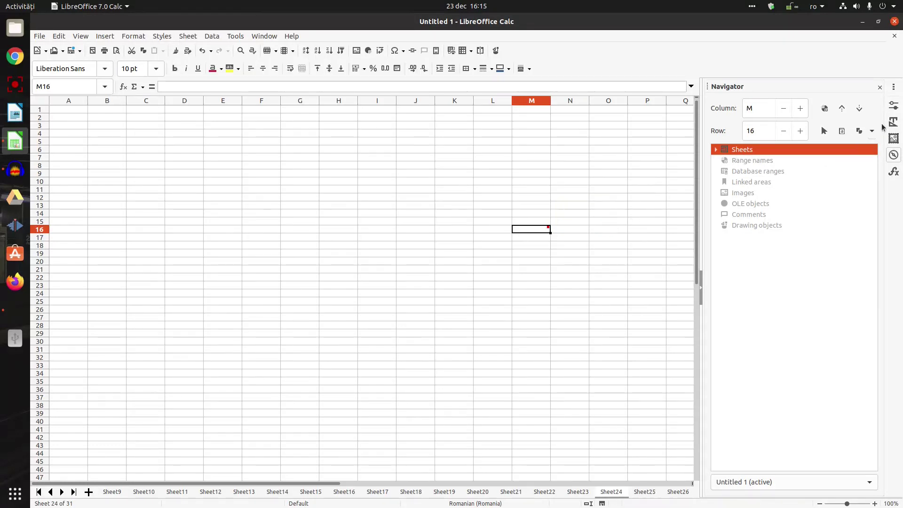
# Reopen the Navigator and enter 'sas' in cell M16
pyautogui.click(879, 88)
pyautogui.click(893, 155)
pyautogui.click(568, 214)
pyautogui.click(535, 228)
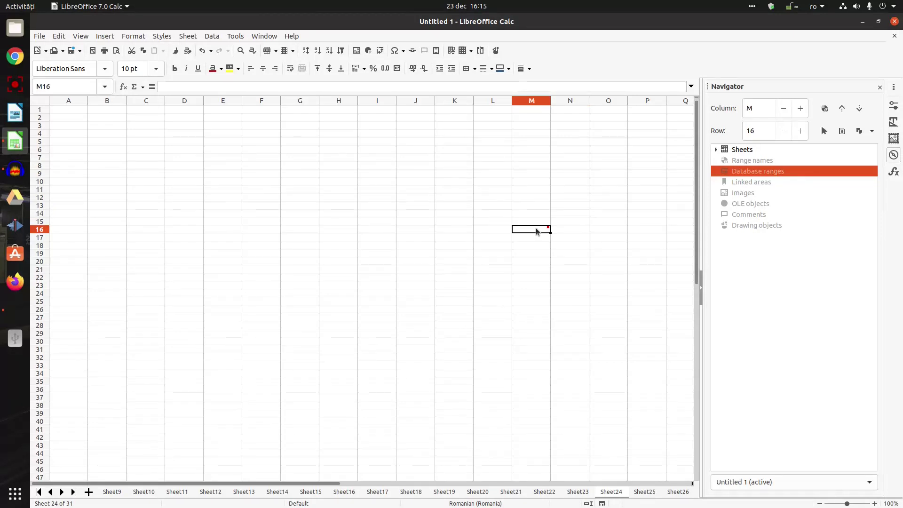
pyautogui.write('sas')
pyautogui.press('Return')
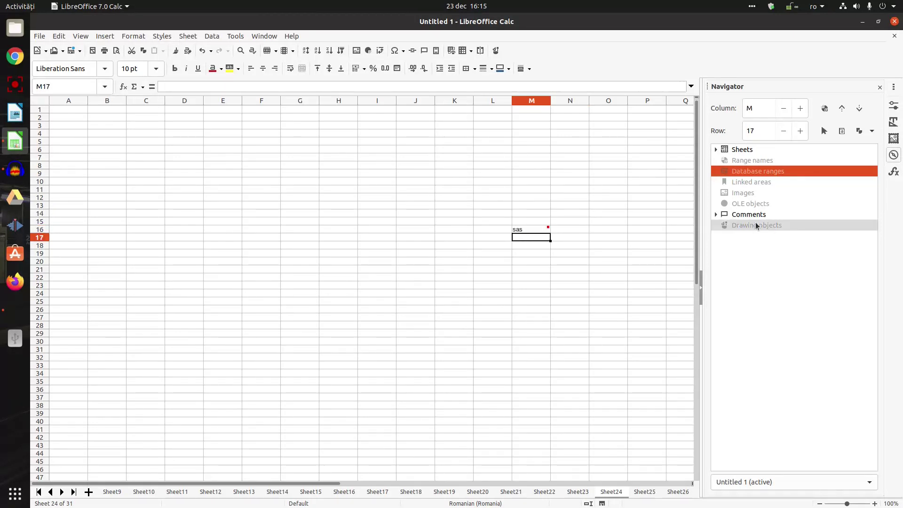
# Expand Comments in the Navigator and jump between the Sheet9 N11 and Sheet24 M16 comments
pyautogui.click(715, 214)
pyautogui.click(753, 226)
pyautogui.click(757, 236)
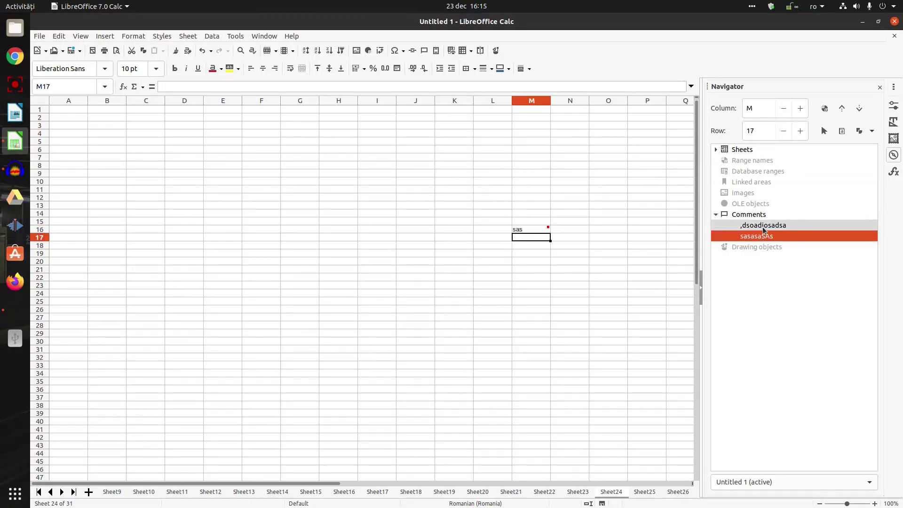
pyautogui.click(759, 225)
pyautogui.click(764, 236)
pyautogui.doubleClick(762, 226)
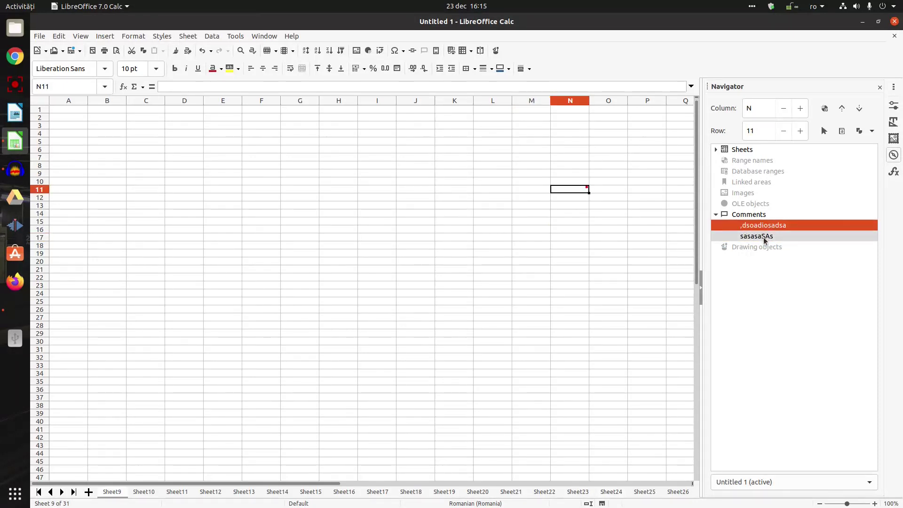
pyautogui.doubleClick(763, 237)
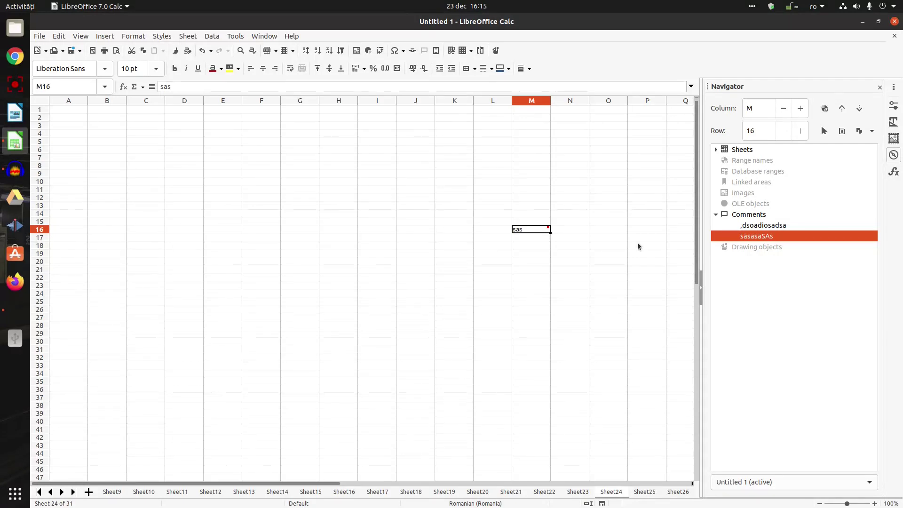
pyautogui.click(626, 232)
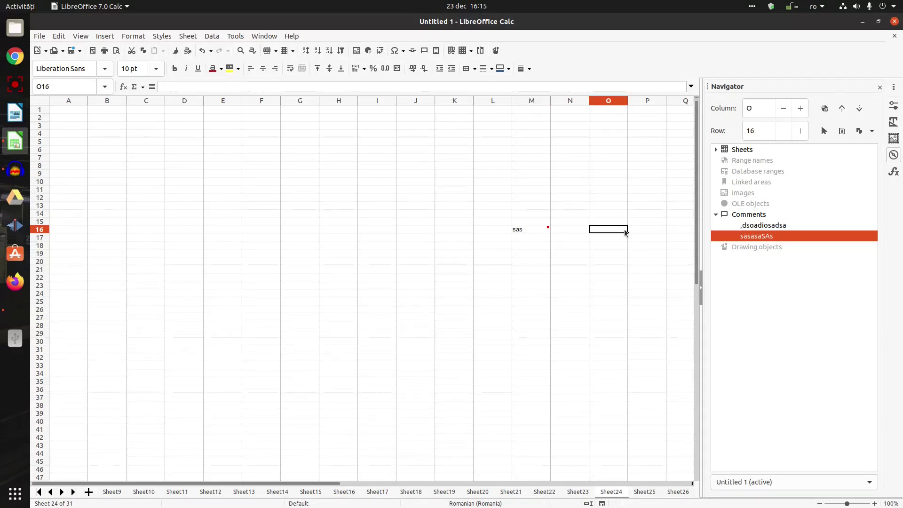
pyautogui.doubleClick(764, 227)
pyautogui.doubleClick(768, 237)
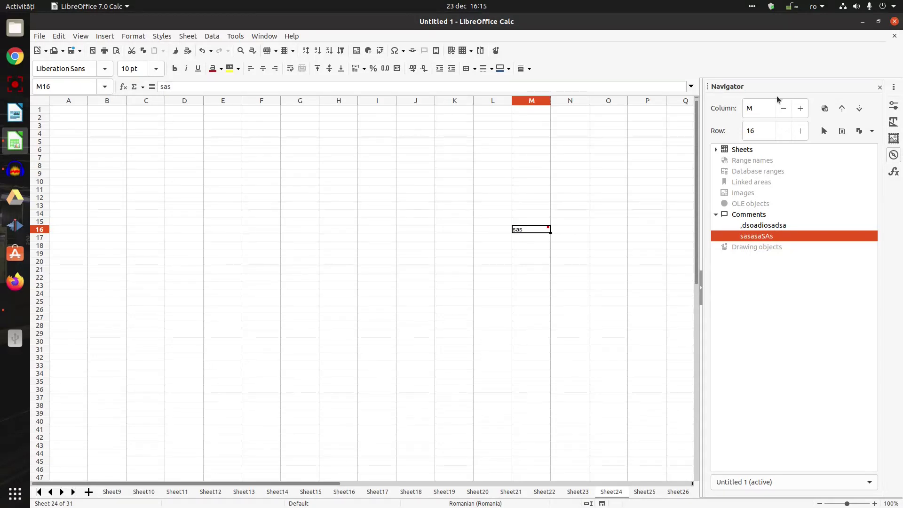
pyautogui.click(746, 108)
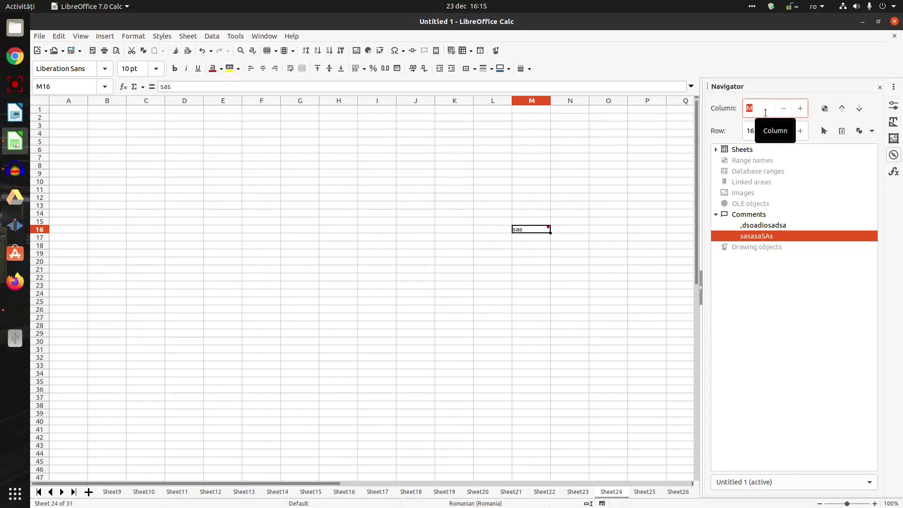
# Jump to Sheet24 cell W100 using the Navigator's Column W and Row 100 fields
pyautogui.write('W')
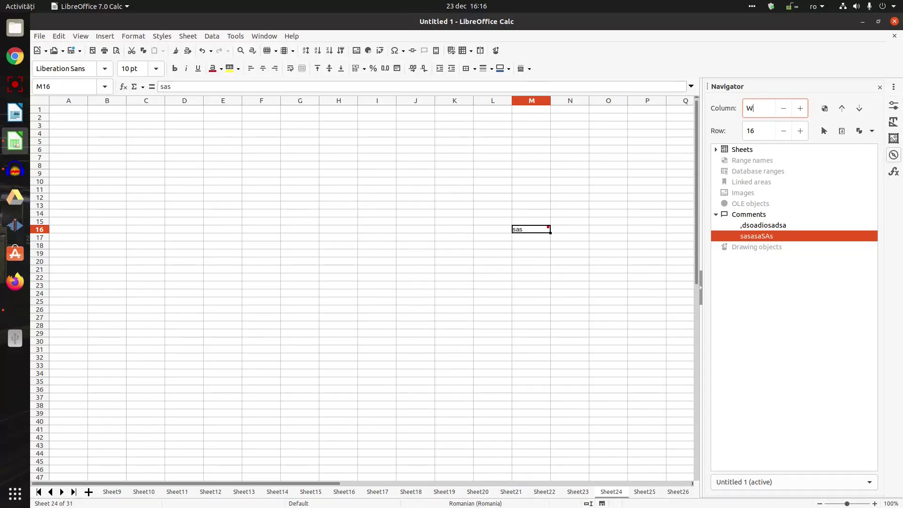
pyautogui.press('Tab')
pyautogui.press('Tab')
pyautogui.write('10')
pyautogui.press('Return')
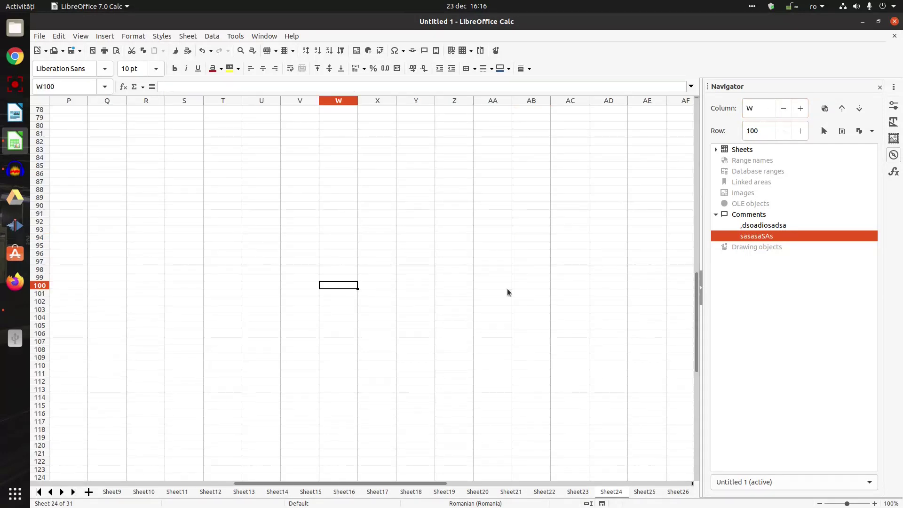
pyautogui.click(37, 286)
pyautogui.click(337, 100)
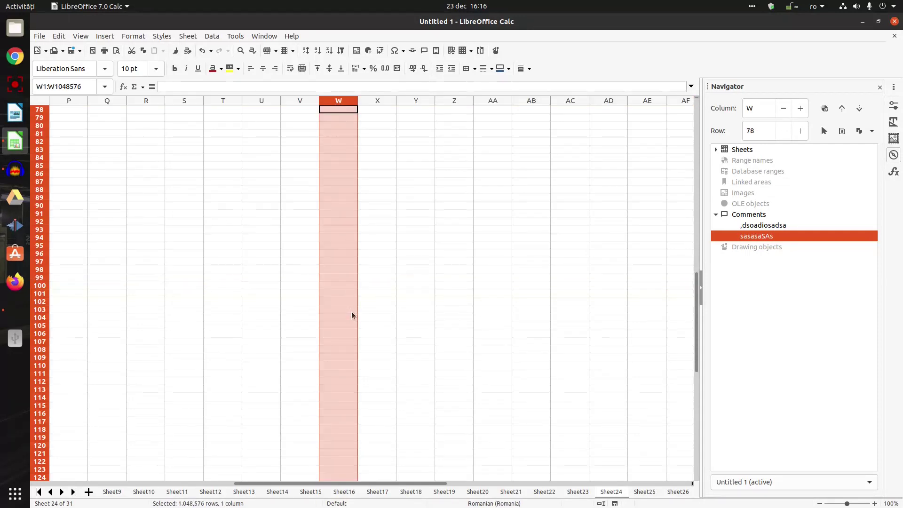
pyautogui.click(355, 301)
pyautogui.click(340, 284)
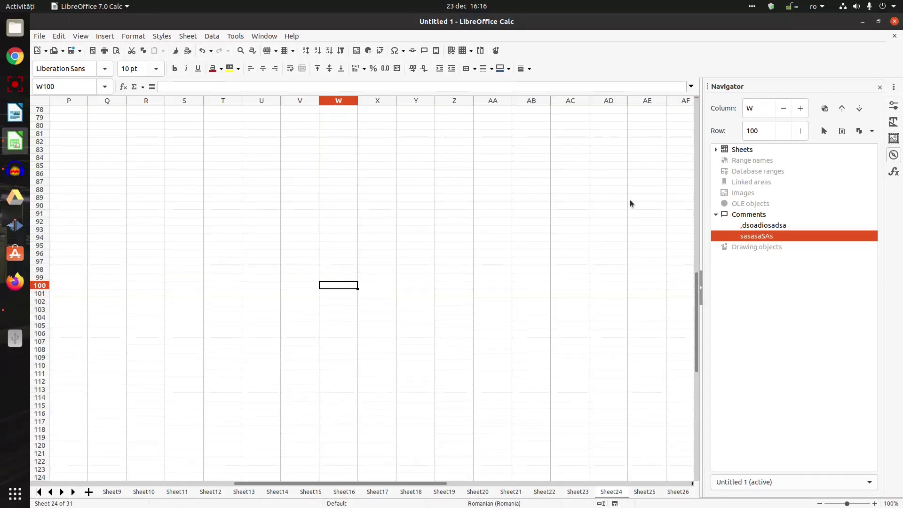
# Select the block W100:AC112 on Sheet24
pyautogui.click(770, 130)
pyautogui.press('Return')
pyautogui.click(824, 109)
pyautogui.moveTo(358, 290); pyautogui.dragTo(590, 387)
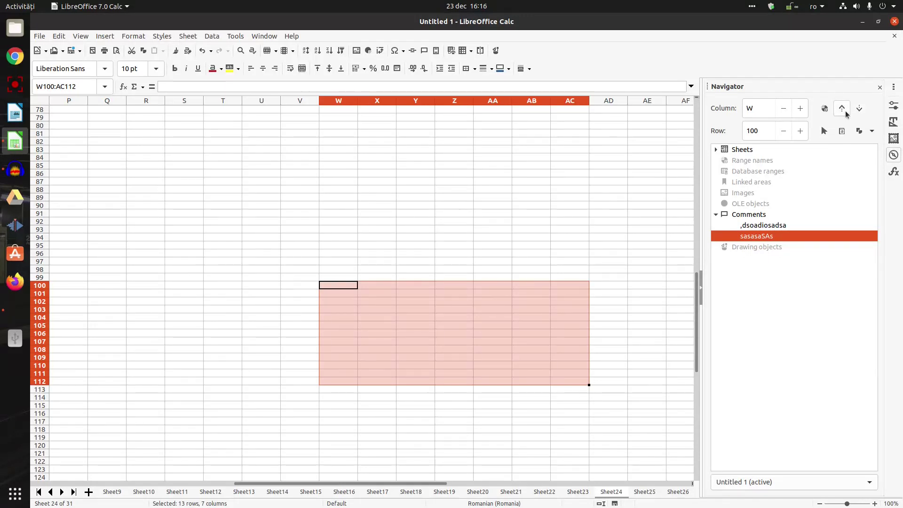
# Toggle the Navigator between the range start W100 and end AC112, finishing on AC112
pyautogui.click(845, 115)
pyautogui.click(858, 109)
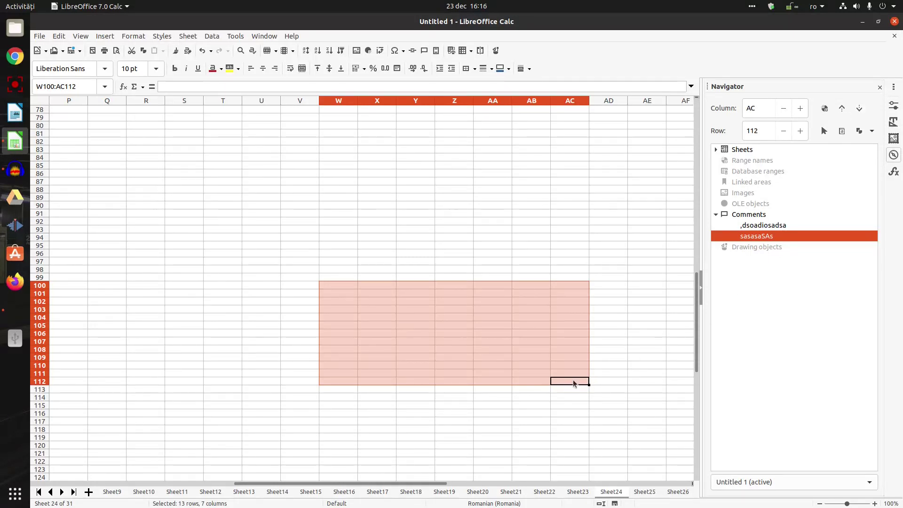
pyautogui.click(842, 108)
pyautogui.click(859, 109)
pyautogui.click(841, 108)
pyautogui.click(859, 109)
pyautogui.click(842, 108)
pyautogui.click(858, 108)
pyautogui.click(841, 108)
pyautogui.click(858, 108)
pyautogui.click(842, 109)
pyautogui.click(859, 109)
# Expand the Navigator's list of all 31 sheets and select the ',dsoadiosadsa' comment
pyautogui.click(716, 150)
pyautogui.click(716, 149)
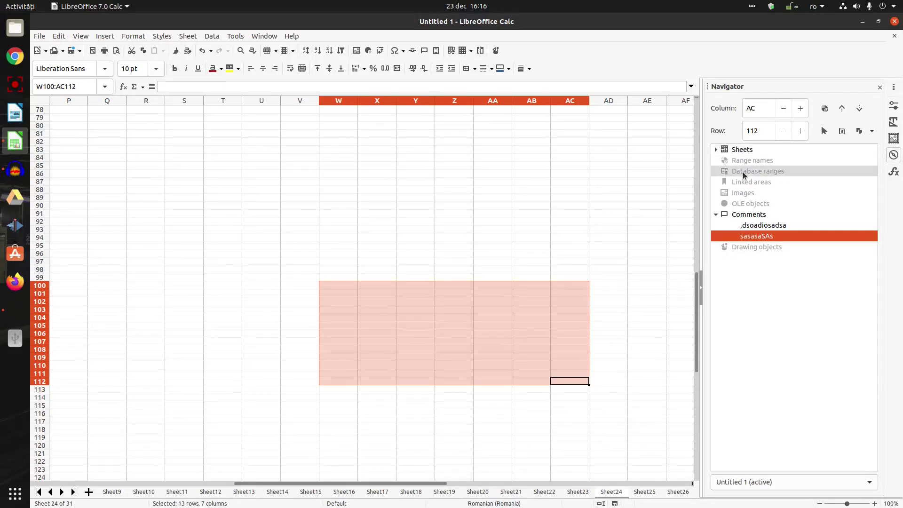
pyautogui.click(716, 149)
pyautogui.scroll(-5, 765, 281)
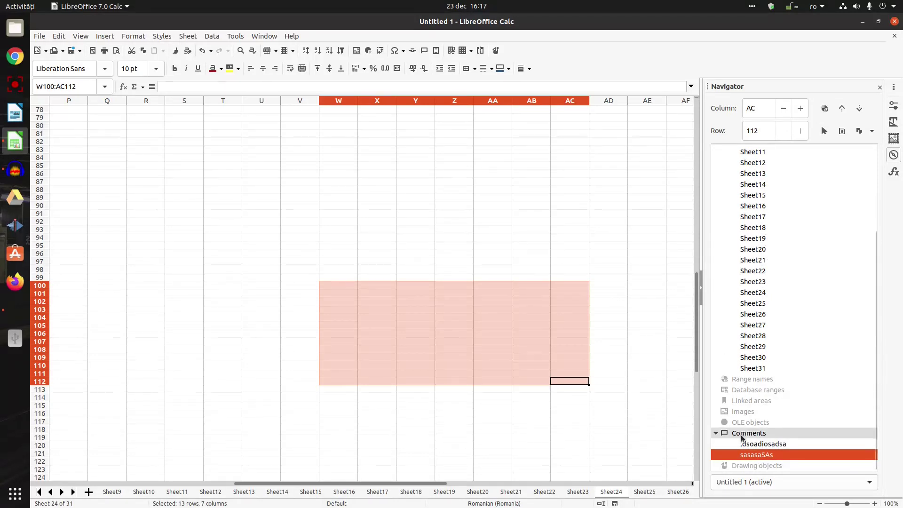
pyautogui.click(765, 444)
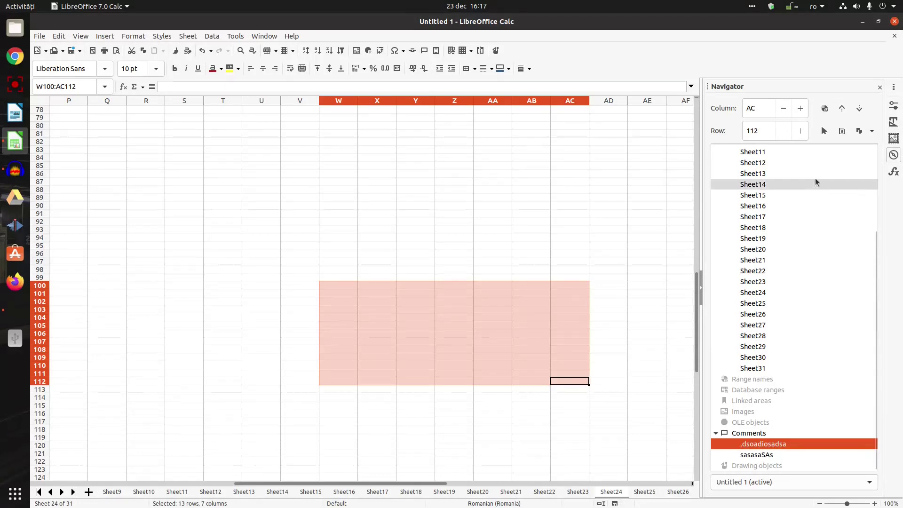
# Show only Comments in the Navigator and jump to the 'sasasaSAs' and ',dsoadiosadsa' comments
pyautogui.click(823, 131)
pyautogui.click(789, 170)
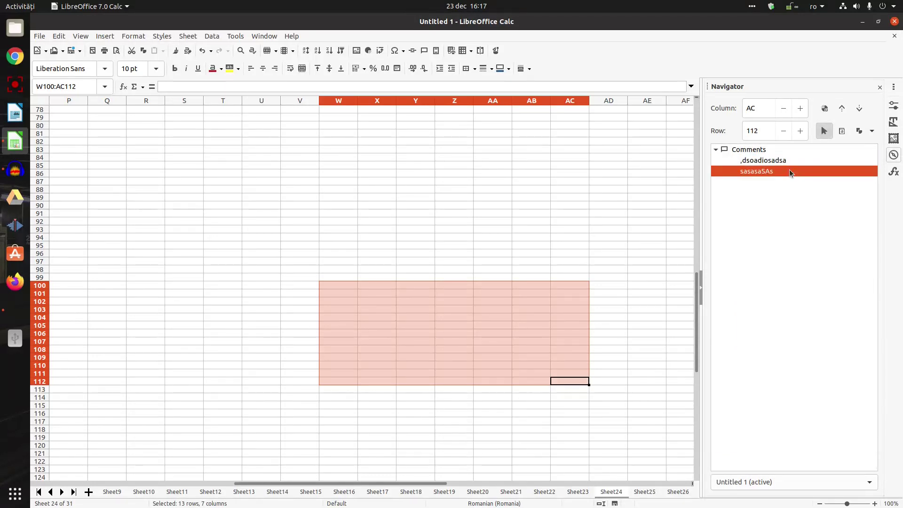
pyautogui.doubleClick(786, 168)
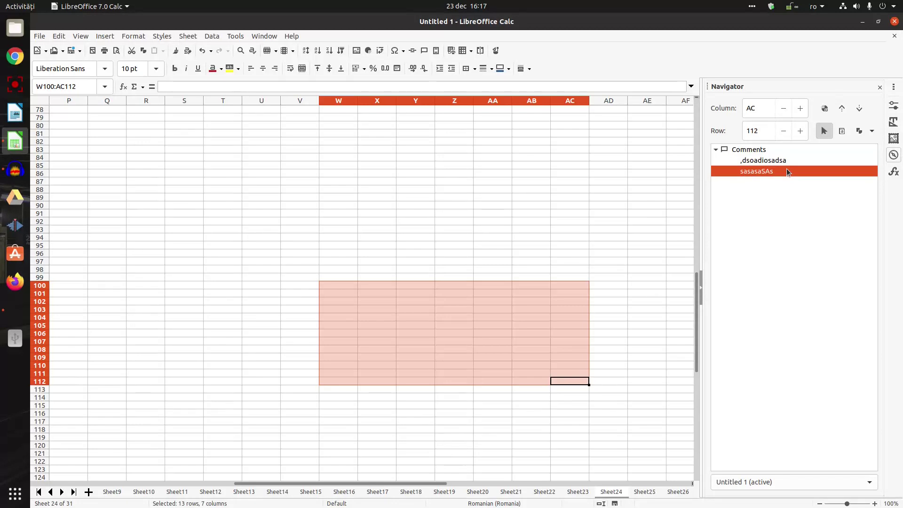
pyautogui.doubleClick(752, 161)
pyautogui.doubleClick(750, 171)
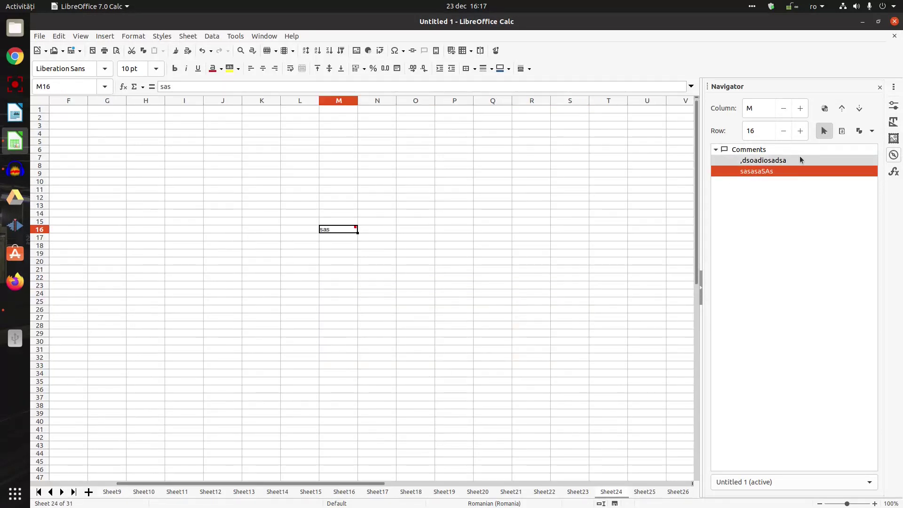
# Toggle the Navigator between comments-only and all categories, ending with all categories shown
pyautogui.click(823, 132)
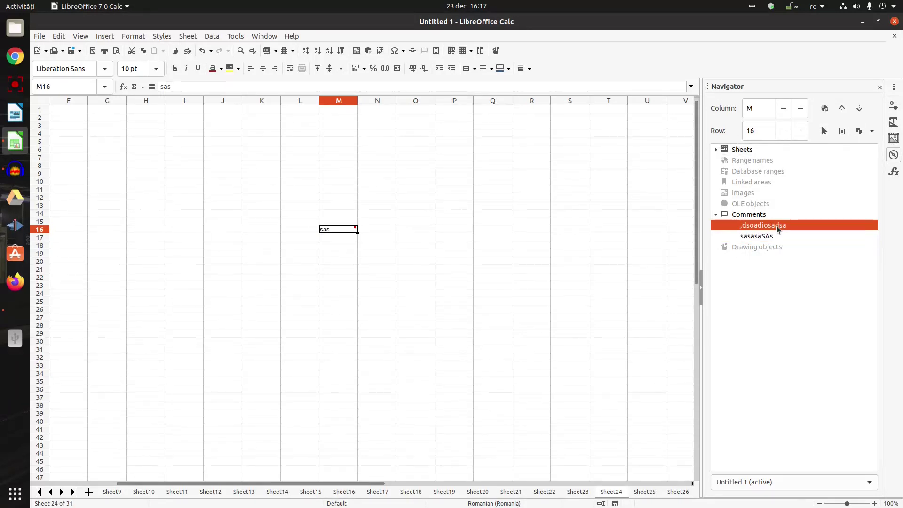
pyautogui.doubleClick(778, 225)
pyautogui.doubleClick(769, 236)
pyautogui.click(823, 132)
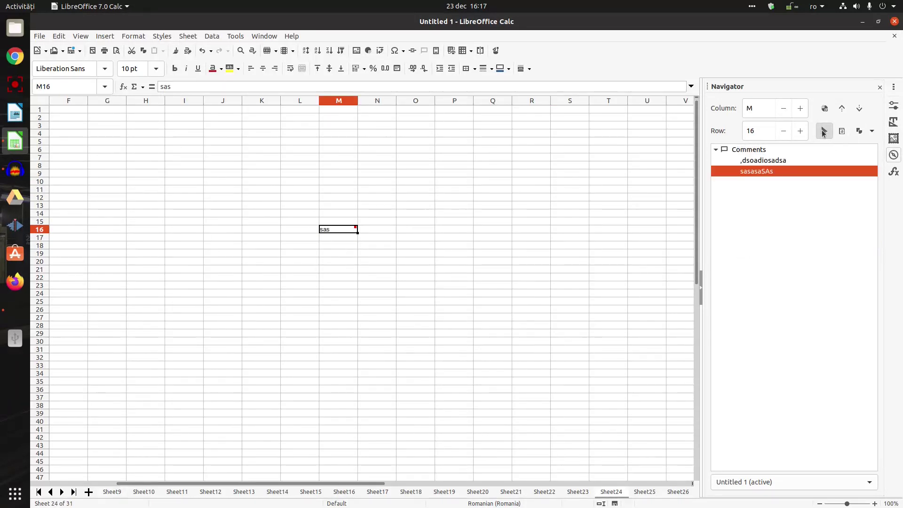
pyautogui.click(824, 132)
pyautogui.click(824, 133)
pyautogui.click(823, 132)
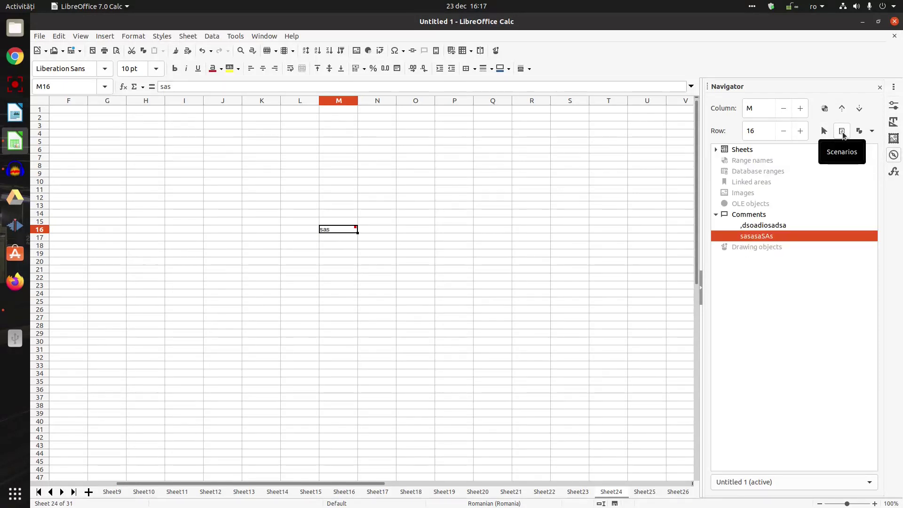
# Set the Navigator drag mode to Insert as Hyperlink and switch to Sheet2
pyautogui.click(872, 132)
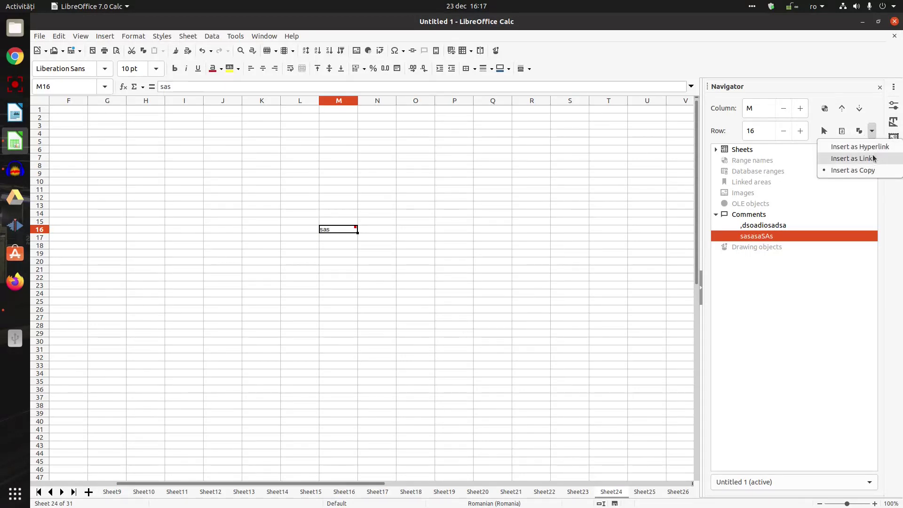
pyautogui.click(872, 147)
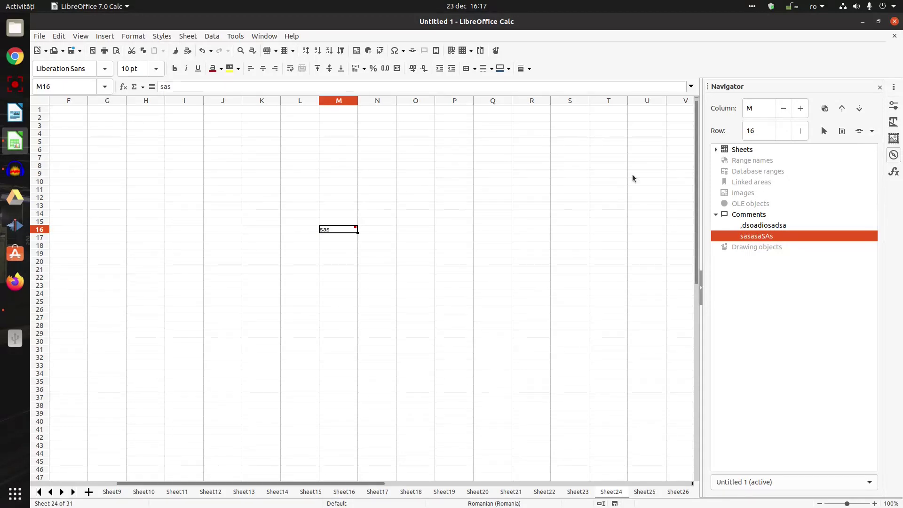
pyautogui.click(549, 195)
pyautogui.click(716, 149)
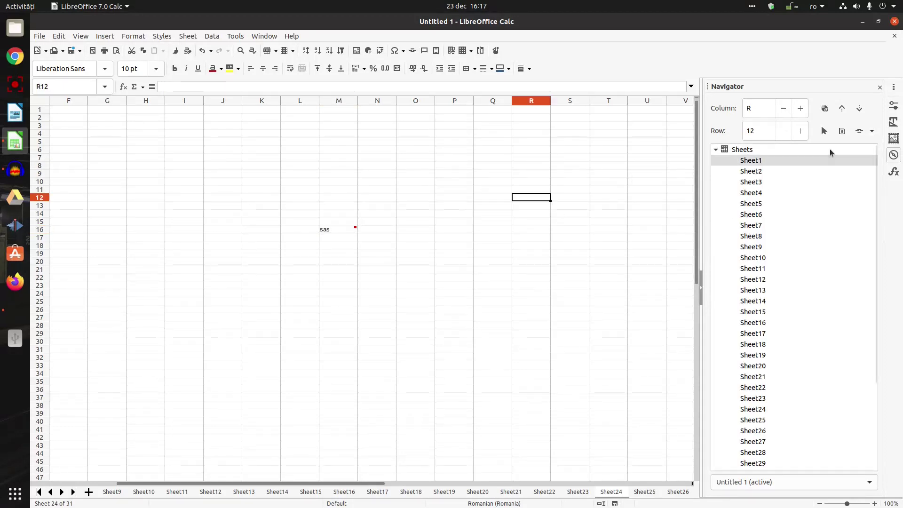
pyautogui.click(756, 183)
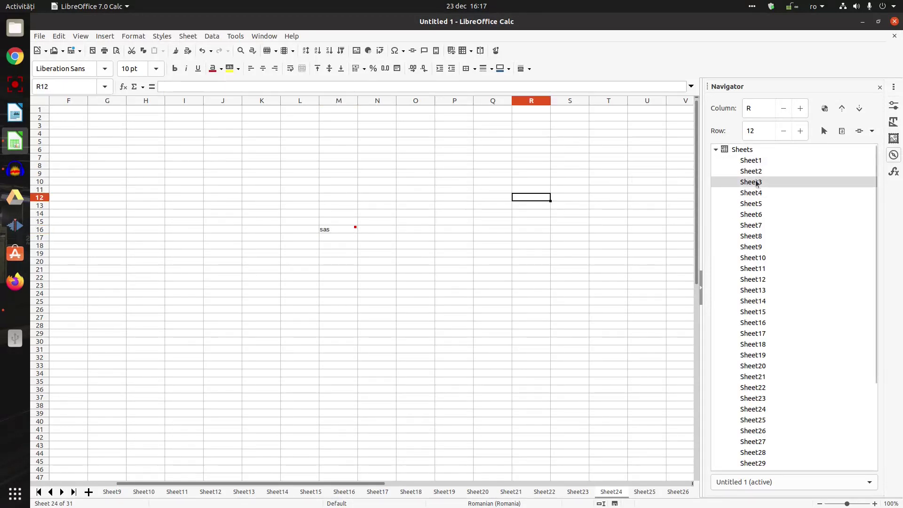
pyautogui.click(758, 172)
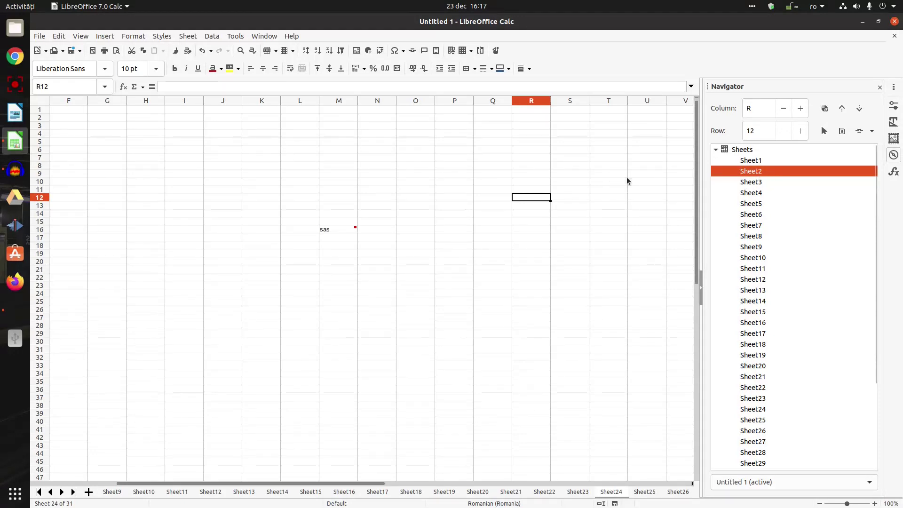
pyautogui.doubleClick(761, 171)
# Drag Sheet1 from the Navigator onto Sheet2 to create a 'Sheet1' hyperlink in V9
pyautogui.click(568, 172)
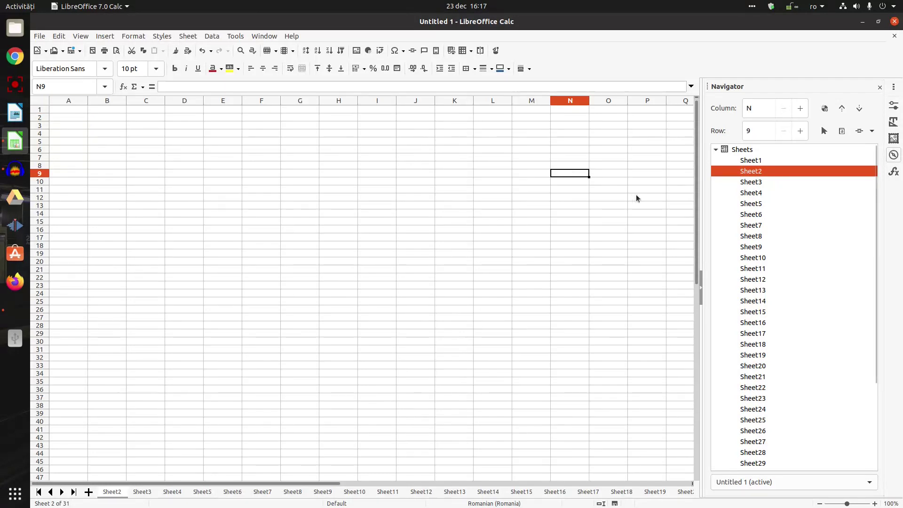
pyautogui.click(620, 174)
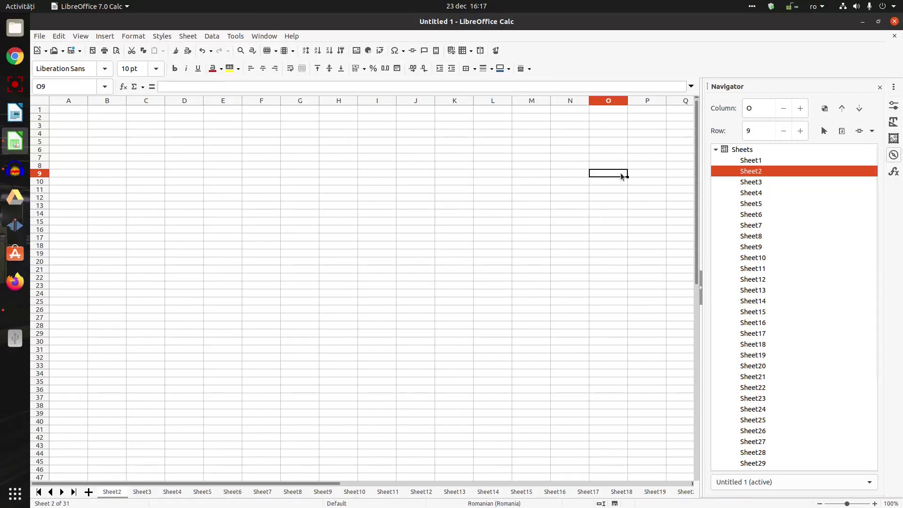
pyautogui.click(755, 161)
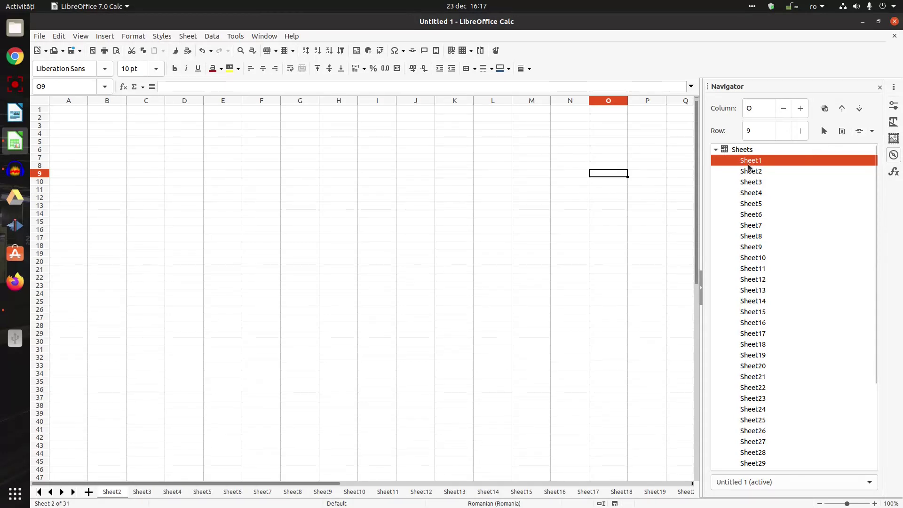
pyautogui.moveTo(748, 165); pyautogui.dragTo(622, 177)
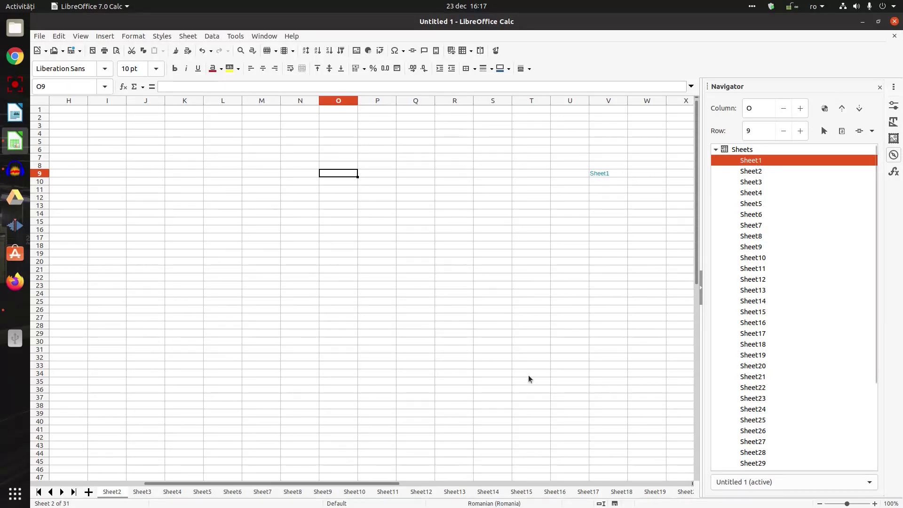
# Test the V9 hyperlink to Sheet1, returning to Sheet2 after each jump
pyautogui.keyDown('ctrl'); pyautogui.click(599, 173); pyautogui.keyUp('ctrl')
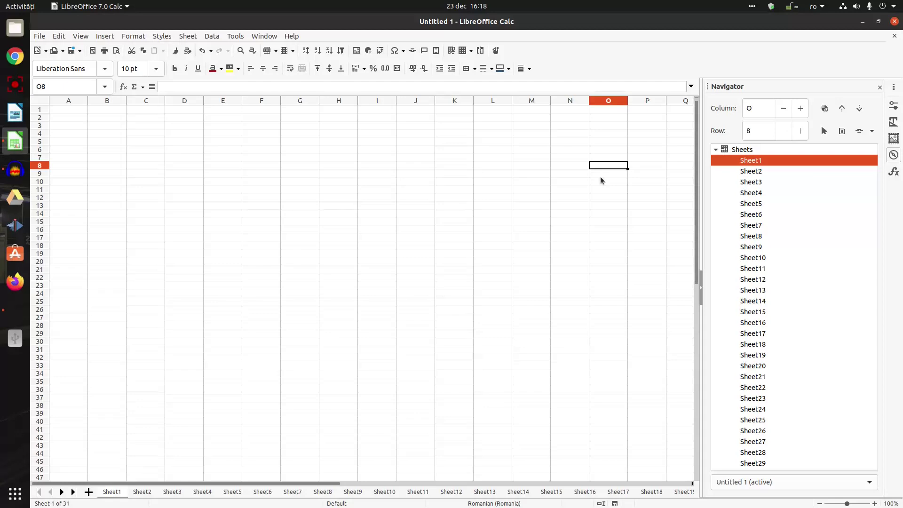
pyautogui.doubleClick(752, 171)
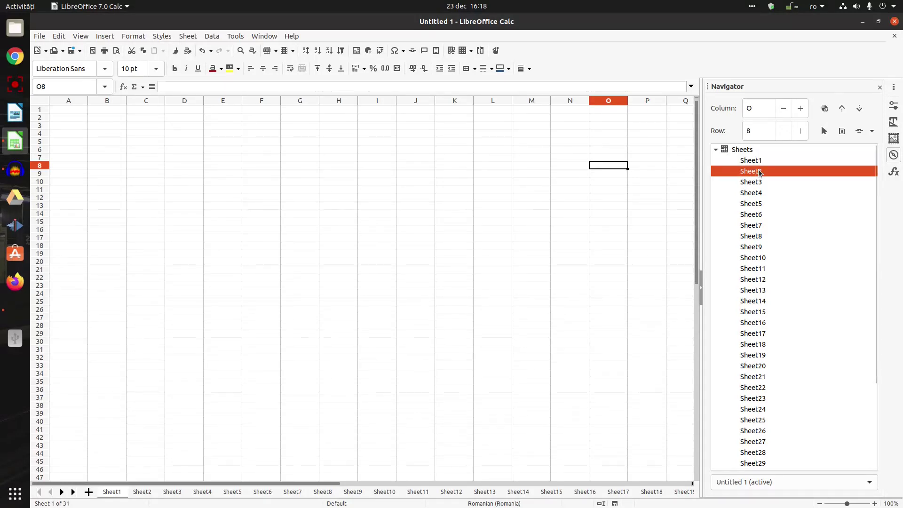
pyautogui.keyDown('ctrl'); pyautogui.click(605, 174); pyautogui.keyUp('ctrl')
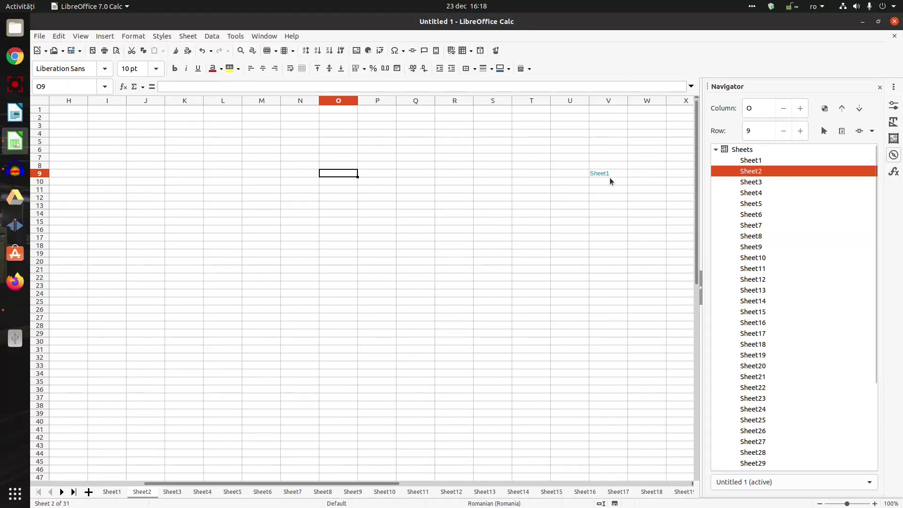
pyautogui.keyDown('ctrl'); pyautogui.click(604, 174); pyautogui.keyUp('ctrl')
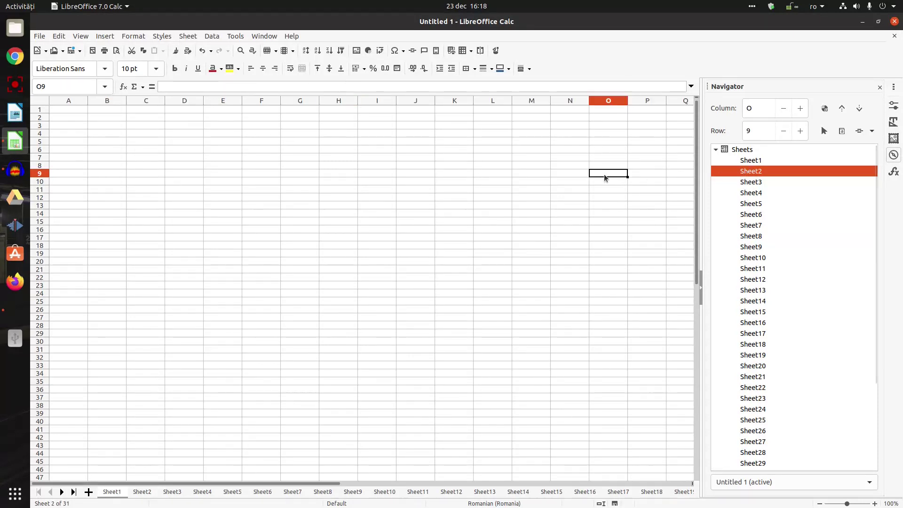
pyautogui.doubleClick(749, 170)
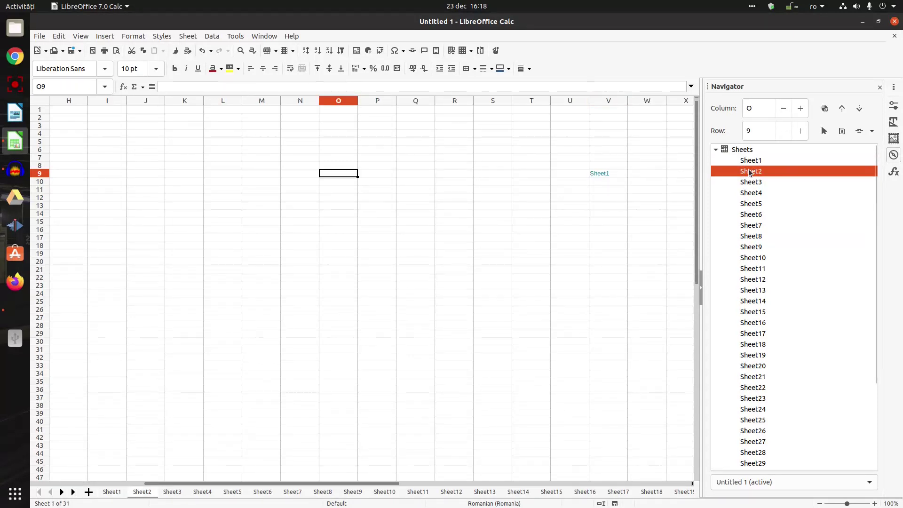
pyautogui.click(751, 160)
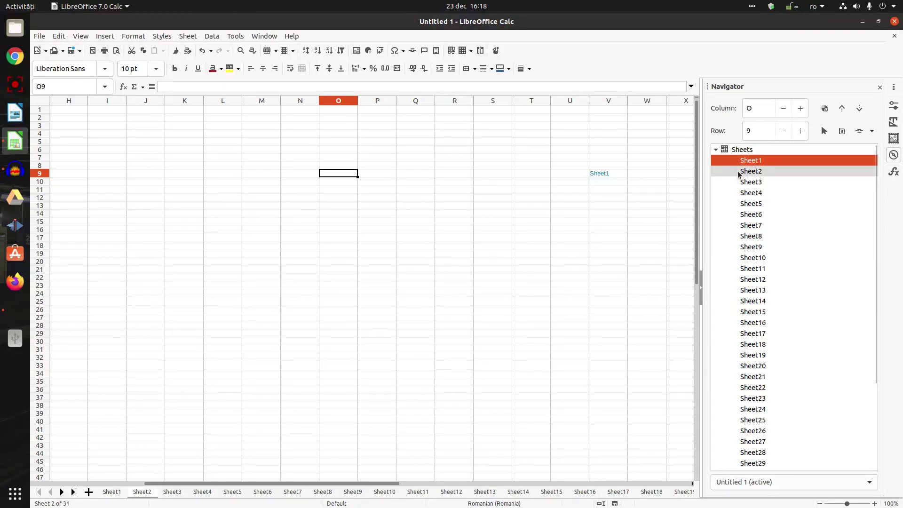
# Close the Navigator, jump to cell W1000 through the Name Box, then reopen the Navigator
pyautogui.click(878, 89)
pyautogui.click(760, 158)
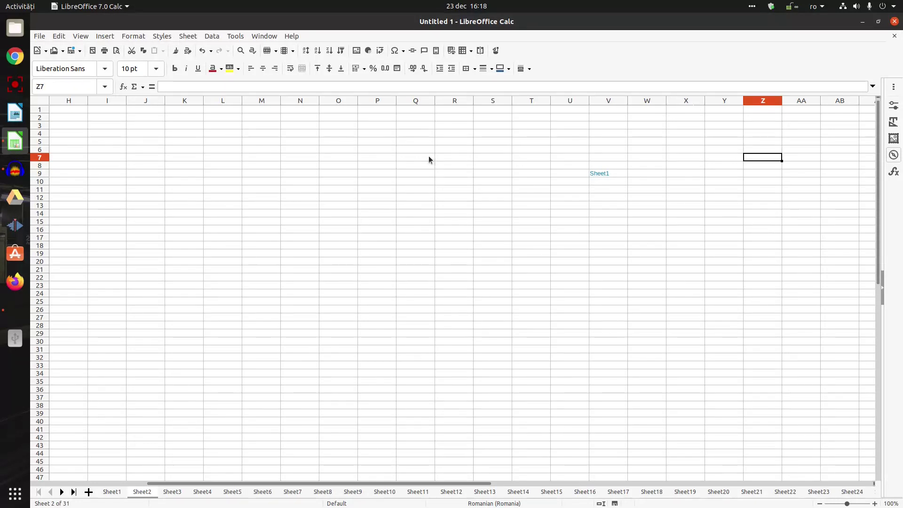
pyautogui.click(83, 84)
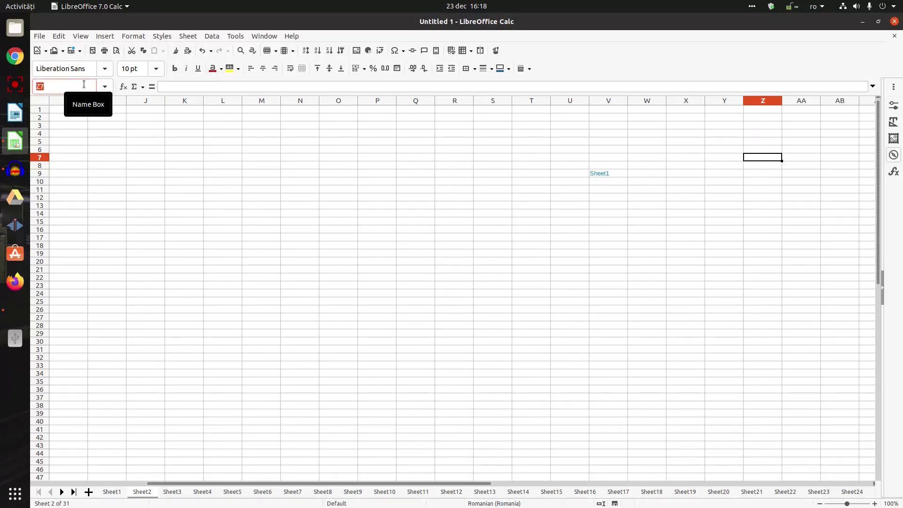
pyautogui.write('W100')
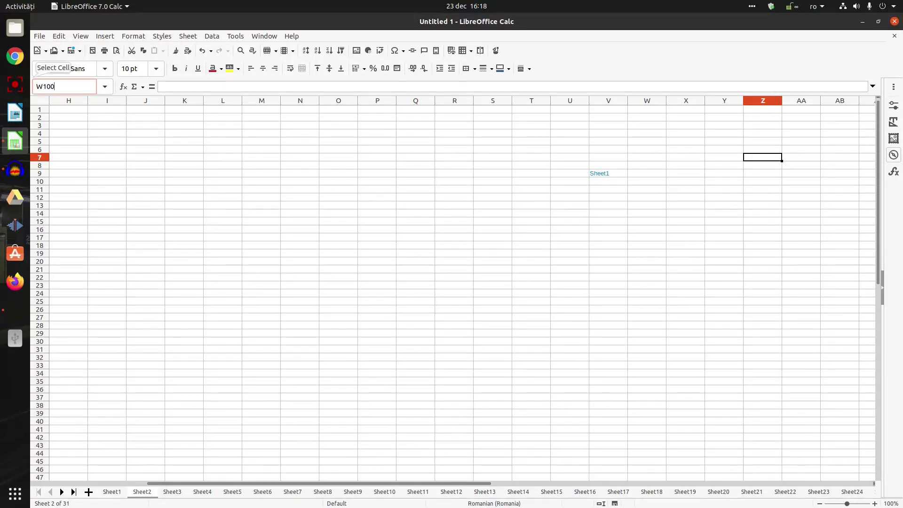
pyautogui.write('0')
pyautogui.press('Return')
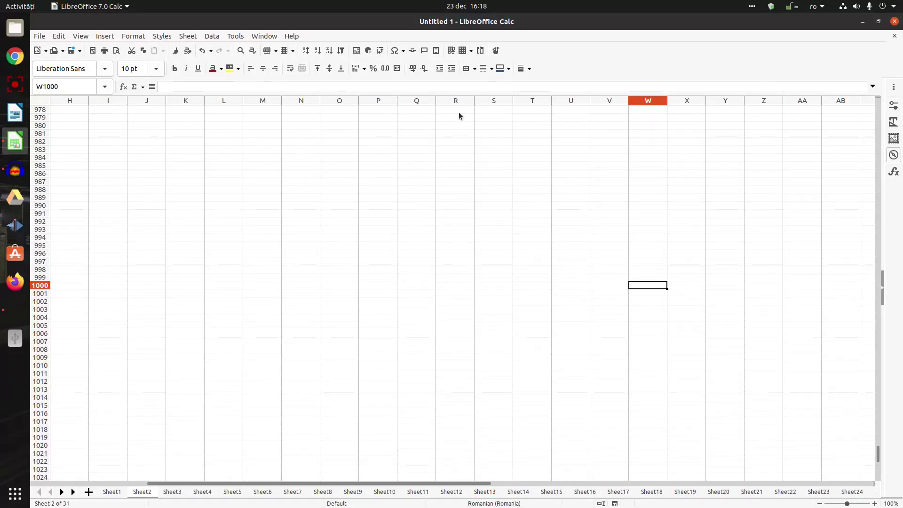
pyautogui.click(893, 154)
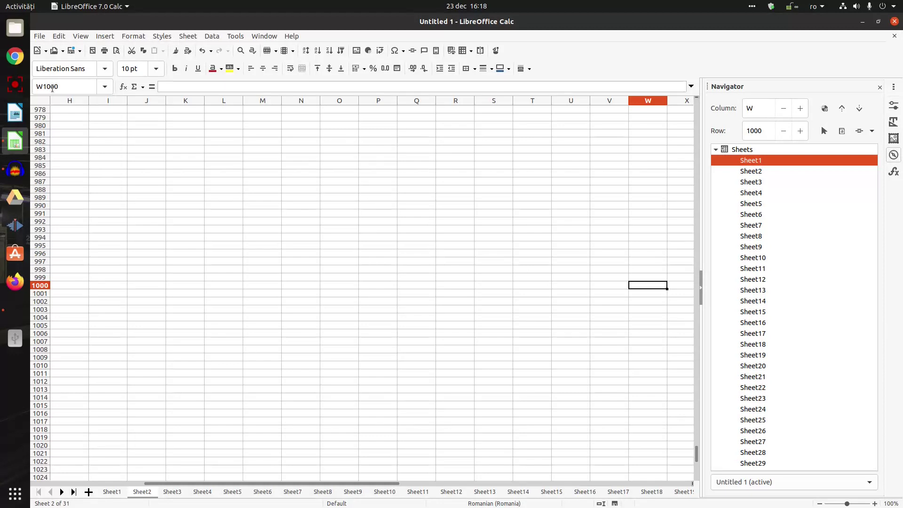
# Close the Navigator and display Help > About LibreOffice, showing version 7.0.4.2
pyautogui.click(765, 130)
pyautogui.click(80, 92)
pyautogui.click(880, 88)
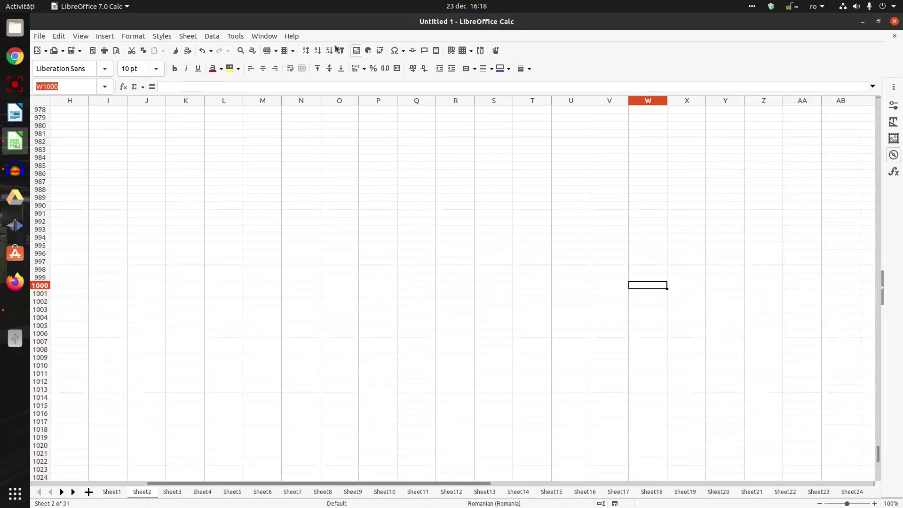
pyautogui.click(292, 35)
pyautogui.click(303, 184)
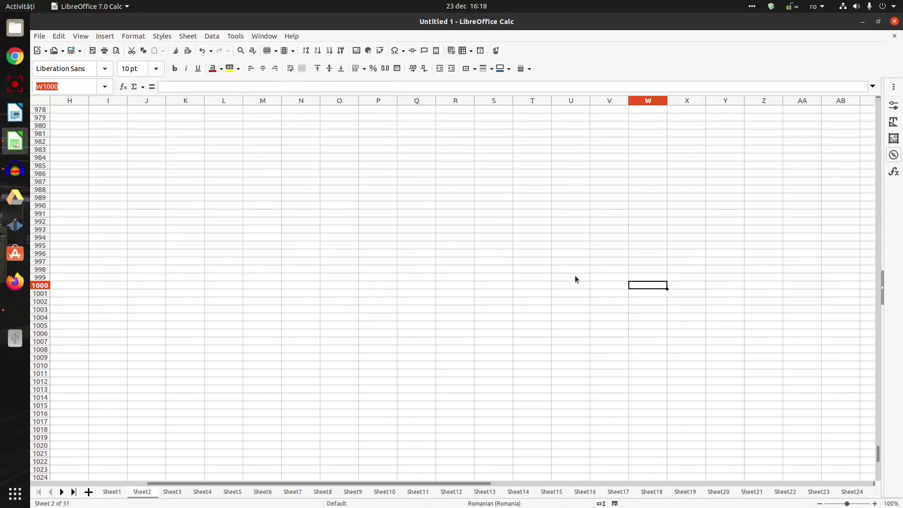